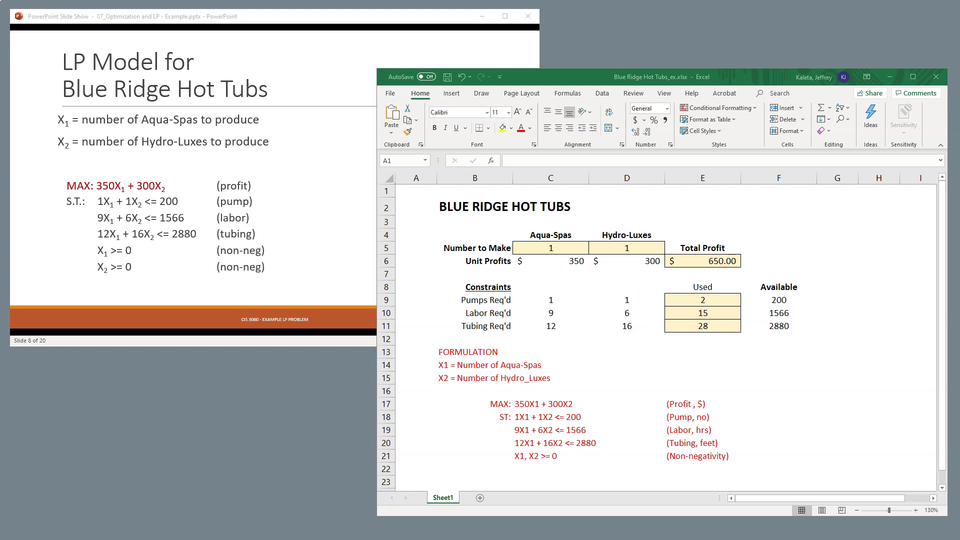
# Switch to the PowerPoint slide show and advance to the first idea on the "Solving LP Problems: An Intuitive Approach" slide
pyautogui.hotkey('alt', 'Tab')
pyautogui.press('Right')
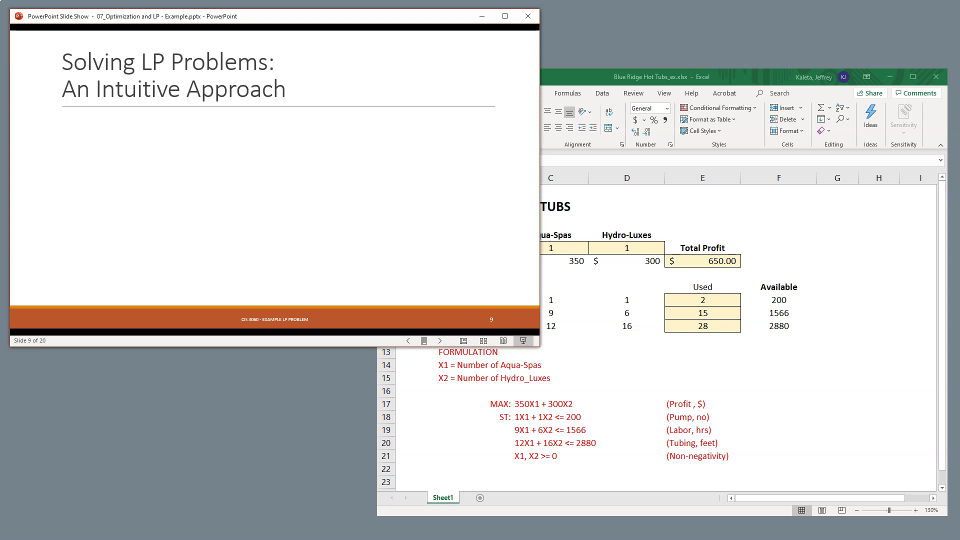
pyautogui.press('Right')
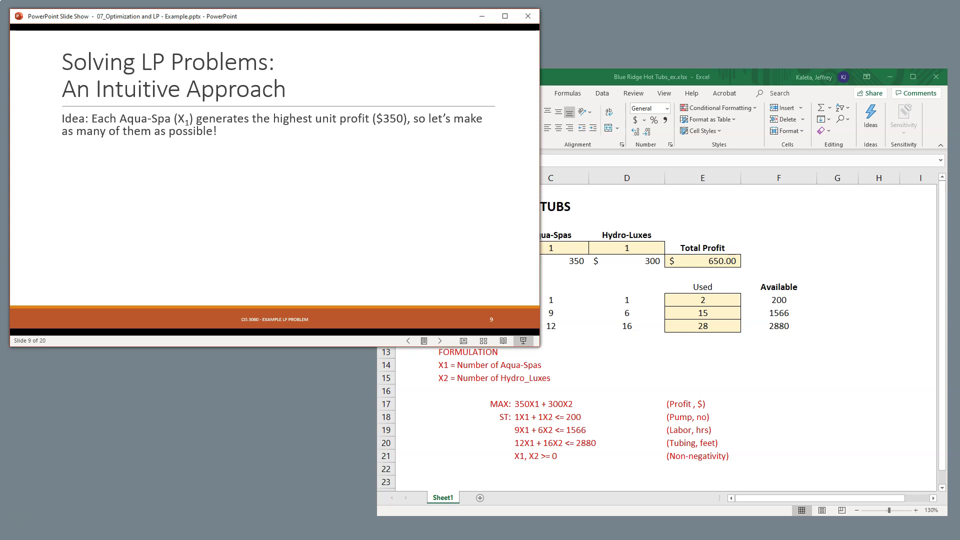
# Switch to the Excel workbook, narrow its window to uncover more of the slide, and return to the PowerPoint slide show
pyautogui.hotkey('alt', 'Tab')
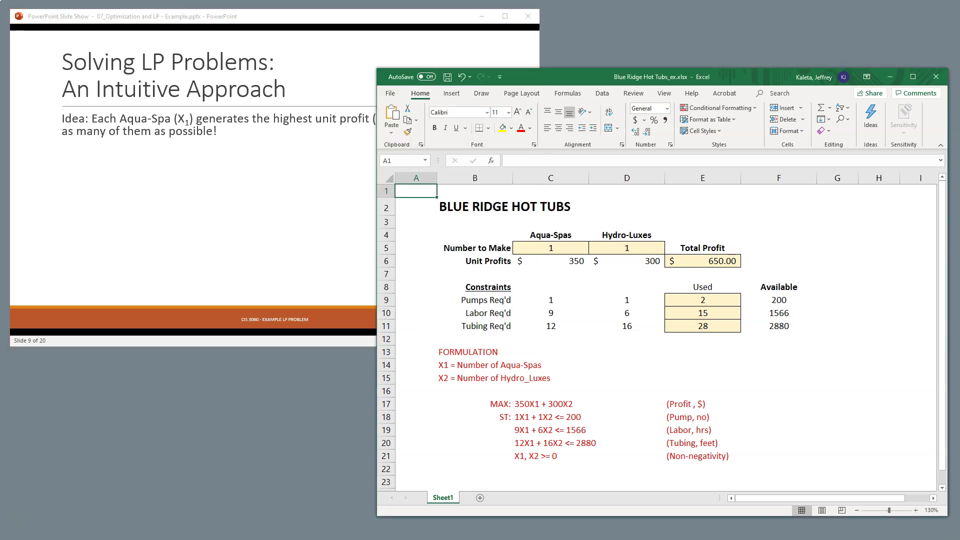
pyautogui.moveTo(377, 69); pyautogui.dragTo(482, 72)
pyautogui.hotkey('alt', 'Tab')
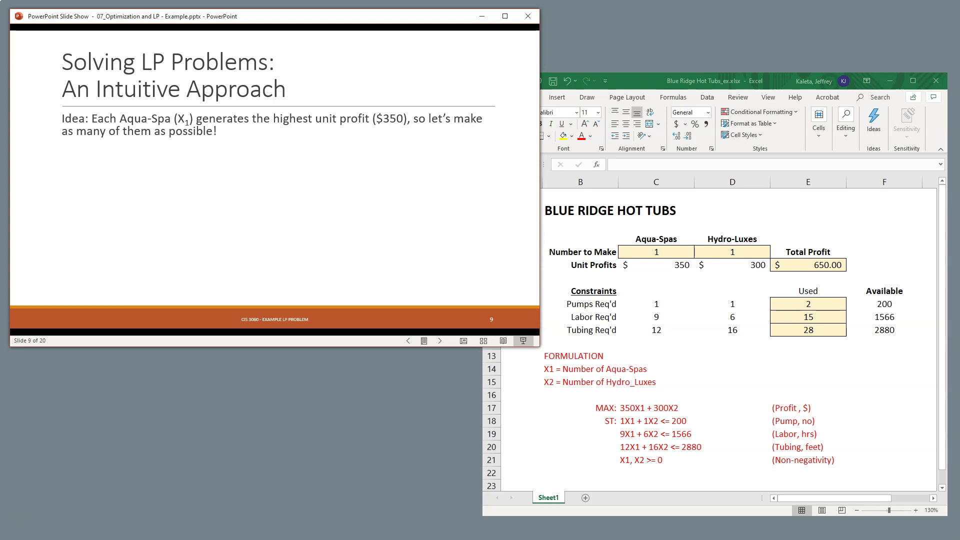
# Reveal the remaining points of the intuitive approach slide, through the constraints with X2 = 0 to the closing question about optimality
pyautogui.press('Right')
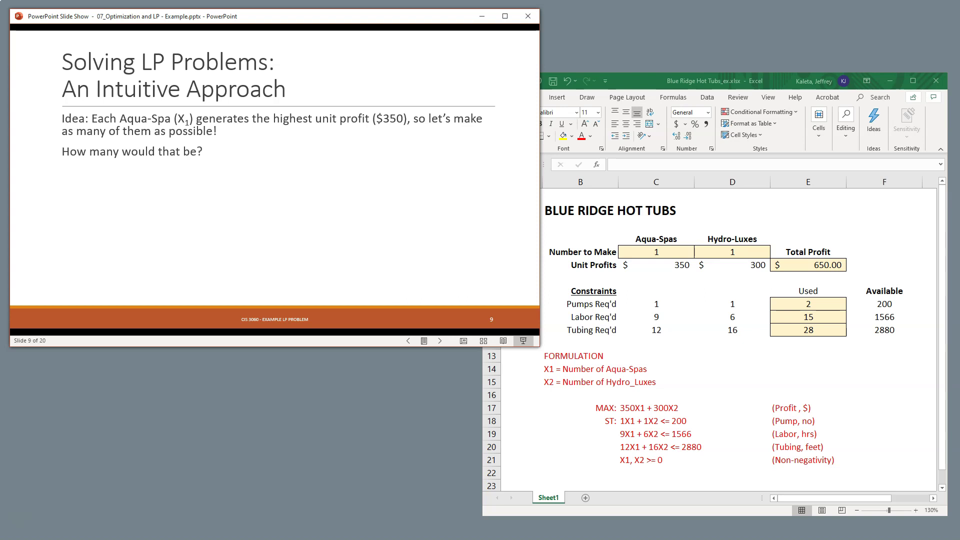
pyautogui.press('Right')
pyautogui.press('Right')
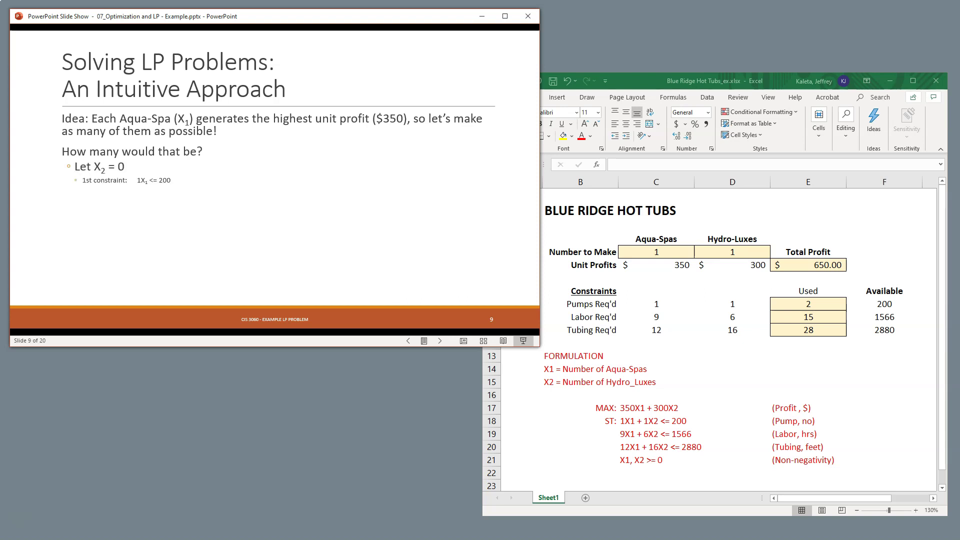
pyautogui.press('Right')
pyautogui.press('Right')
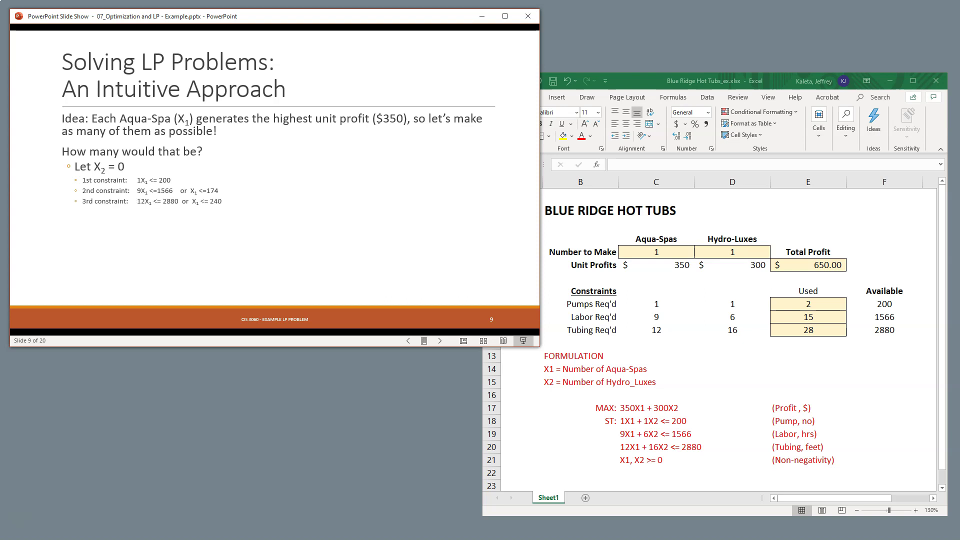
pyautogui.press('Right')
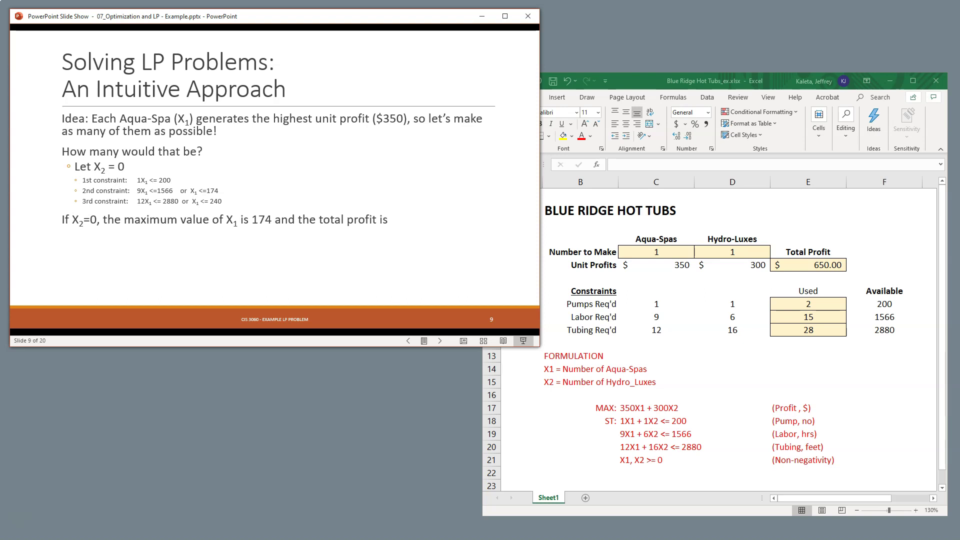
pyautogui.press('Right')
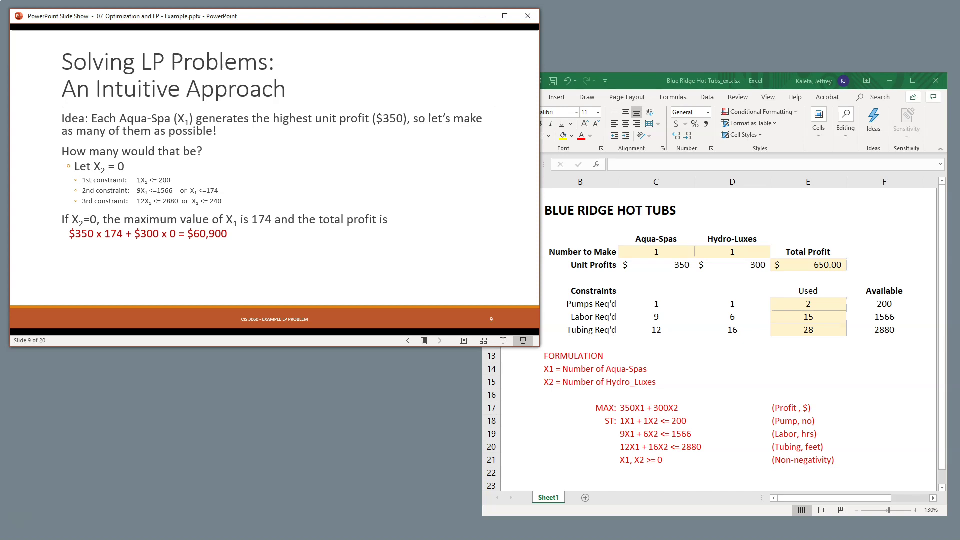
pyautogui.press('Right')
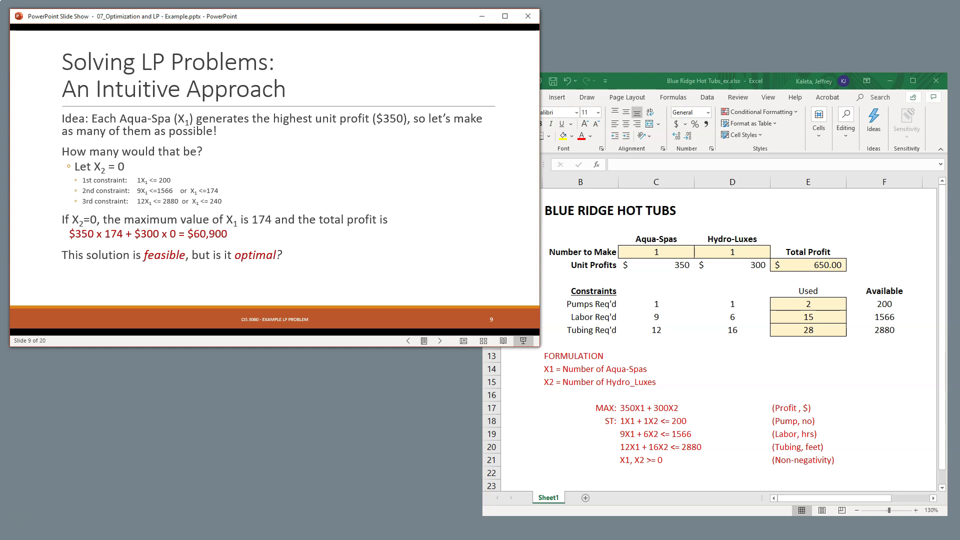
# Go through the four steps for implementing an LP model in a spreadsheet and advance to the "Example layout" slide
pyautogui.press('Right')
pyautogui.press('Right')
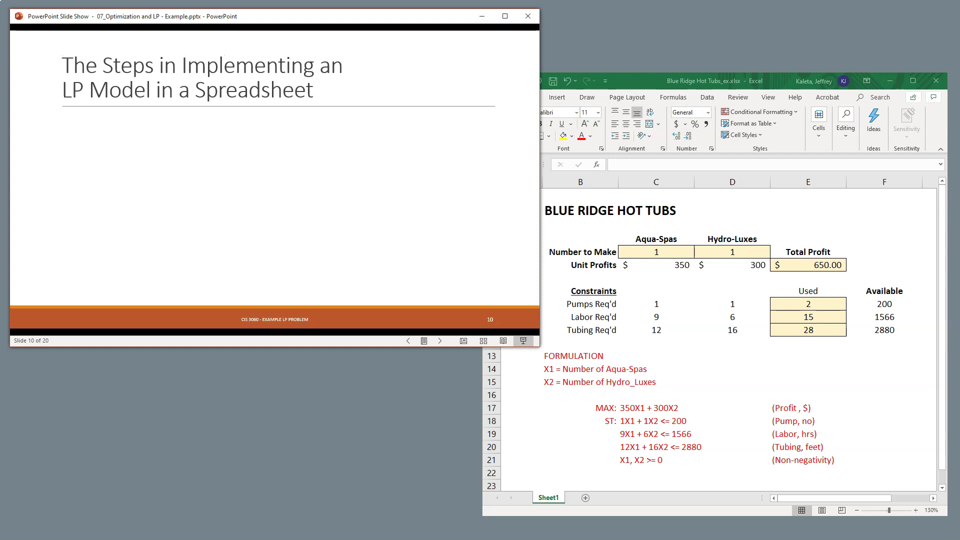
pyautogui.press('Right')
pyautogui.press('Right')
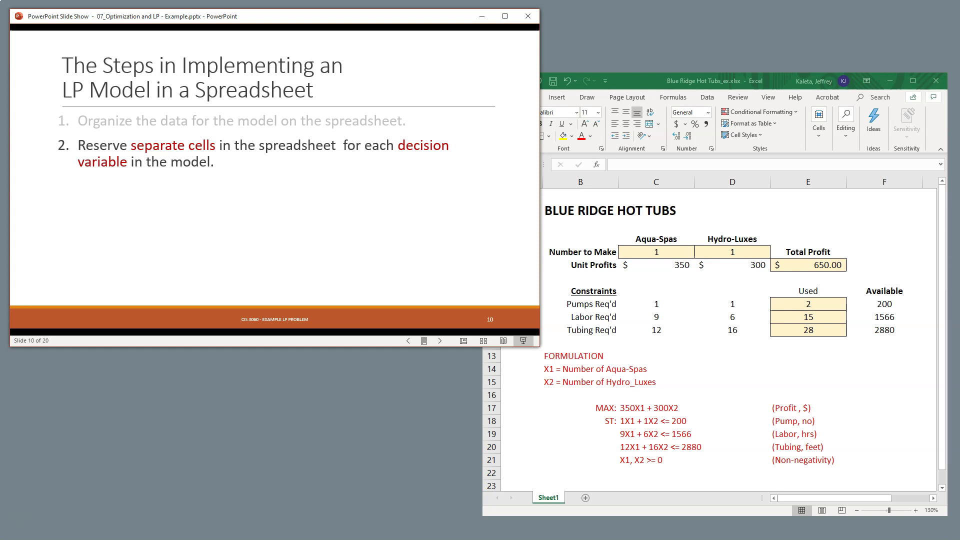
pyautogui.press('Right')
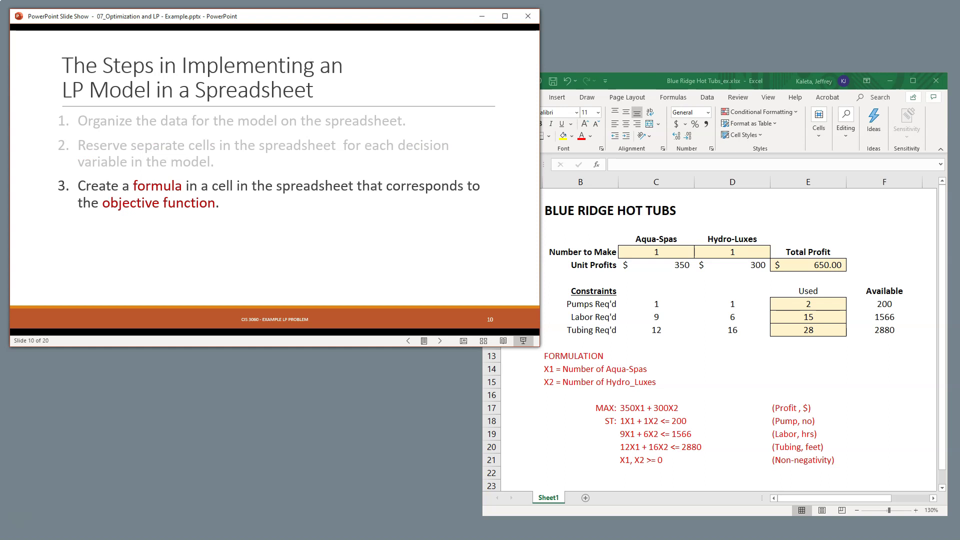
pyautogui.press('Right')
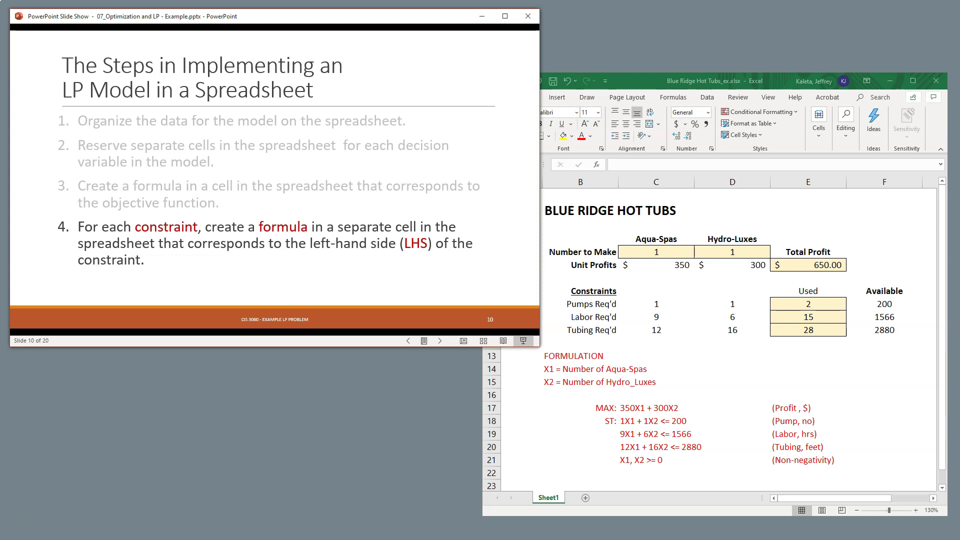
pyautogui.press('Right')
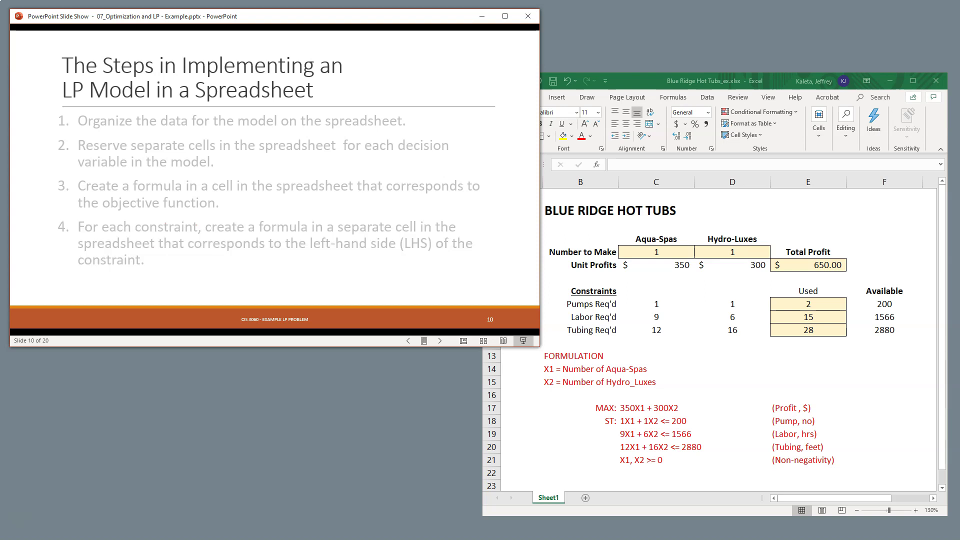
pyautogui.press('Right')
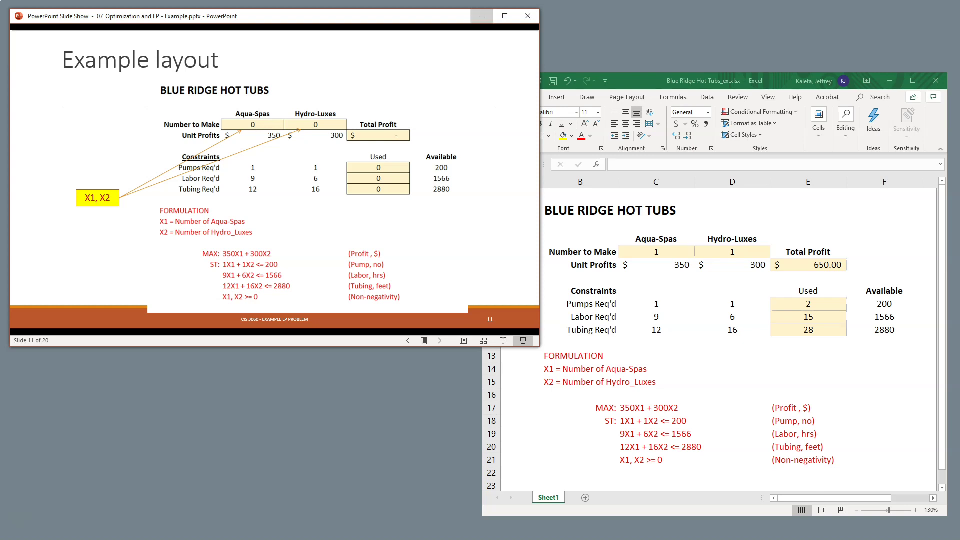
# Bring the Excel window in front of the slide show, enlarge it, and position it so the X1, X2 callout stays visible
pyautogui.moveTo(715, 81); pyautogui.dragTo(299, 42)
pyautogui.moveTo(536, 478); pyautogui.dragTo(880, 511)
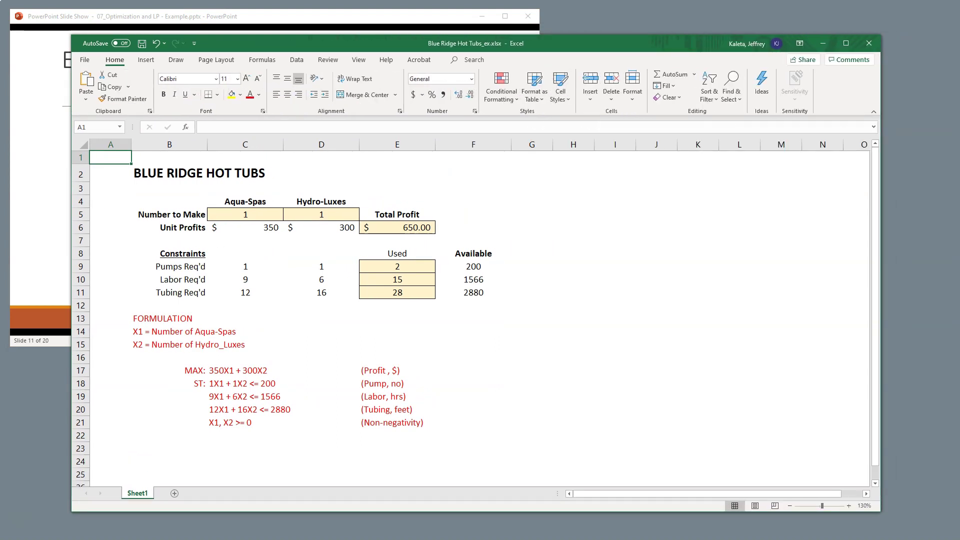
pyautogui.moveTo(350, 43); pyautogui.dragTo(430, 45)
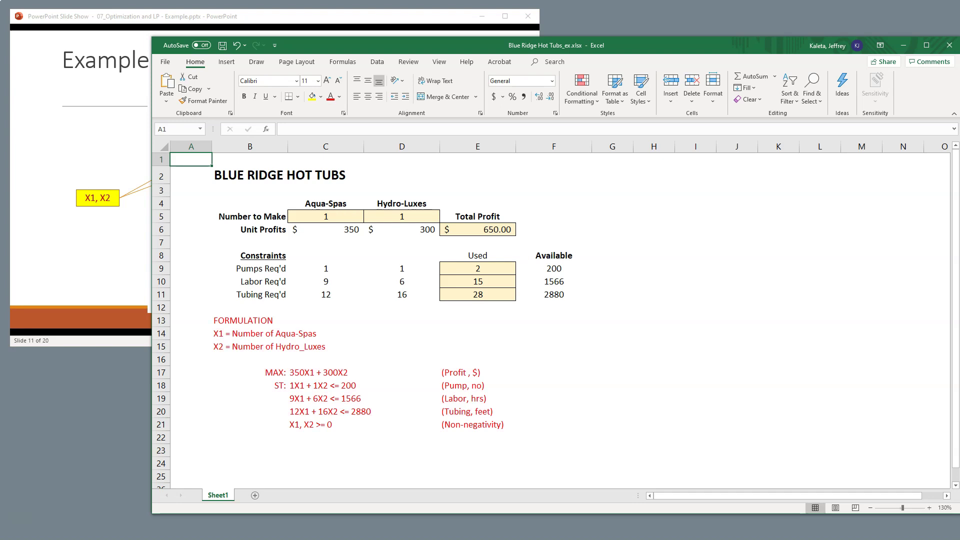
pyautogui.moveTo(345, 202)
pyautogui.mouseDown()
pyautogui.moveTo(310, 202)
pyautogui.moveTo(352, 224)
pyautogui.moveTo(354, 205)
pyautogui.mouseUp()
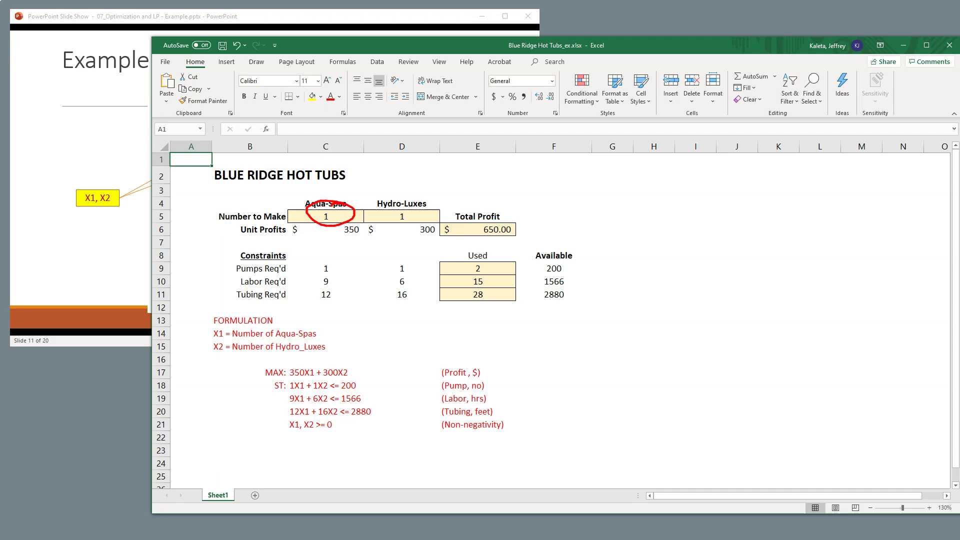
pyautogui.moveTo(409, 200)
pyautogui.mouseDown()
pyautogui.moveTo(387, 212)
pyautogui.moveTo(406, 201)
pyautogui.moveTo(349, 204)
pyautogui.moveTo(357, 202)
pyautogui.mouseUp()
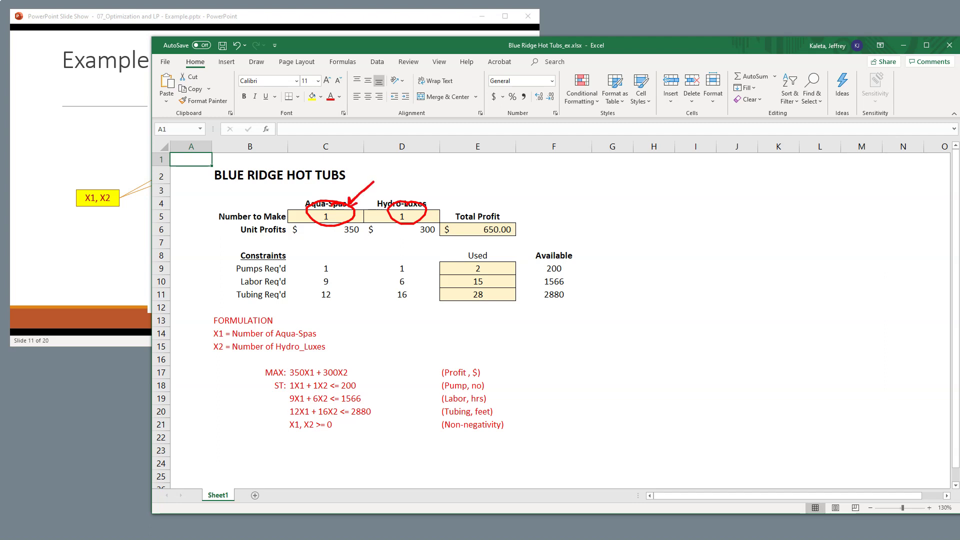
pyautogui.moveTo(422, 204)
pyautogui.mouseDown()
pyautogui.moveTo(453, 176)
pyautogui.moveTo(433, 200)
pyautogui.mouseUp()
pyautogui.press('Escape')
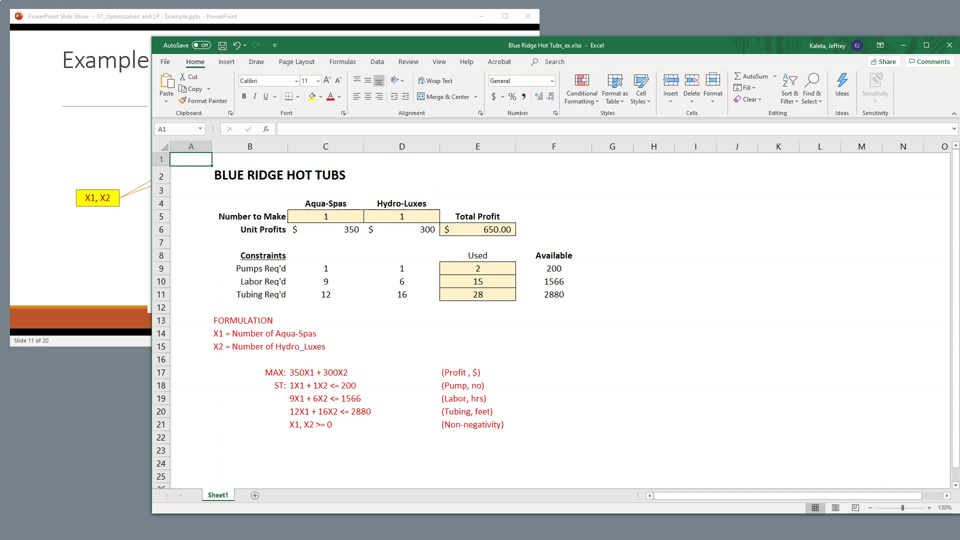
# Try 10 as the number of Aqua-Spas to make in C5, and undo the change
pyautogui.click(326, 216)
pyautogui.write('10')
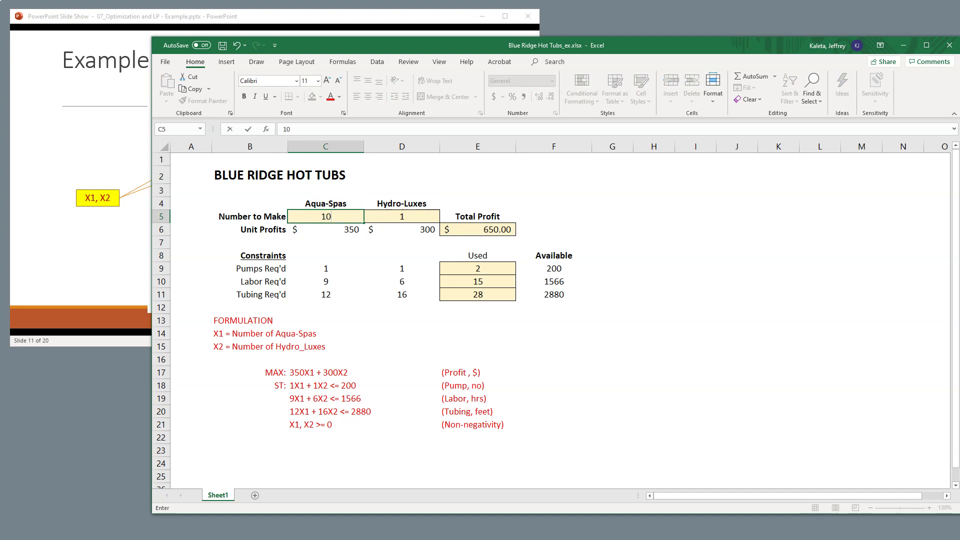
pyautogui.press('Return')
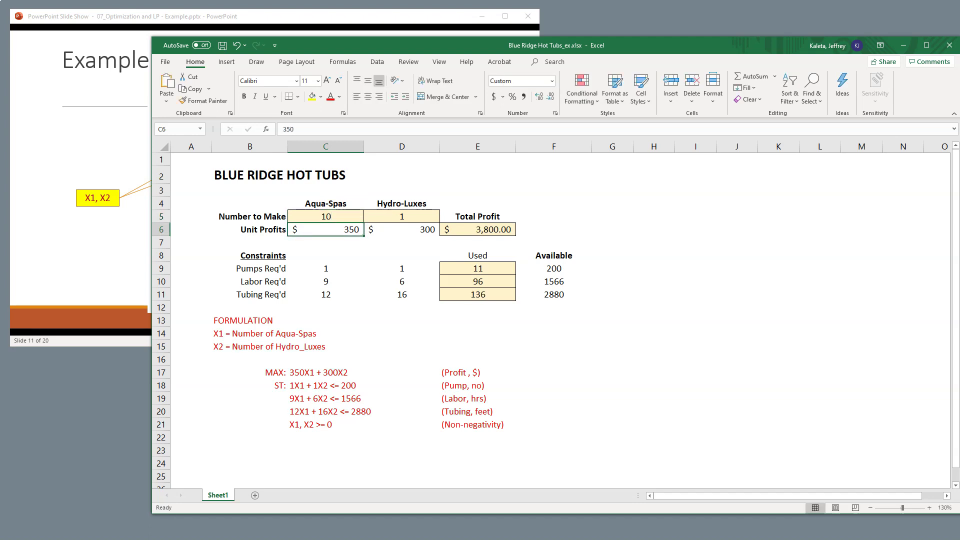
pyautogui.hotkey('ctrl', 'z')
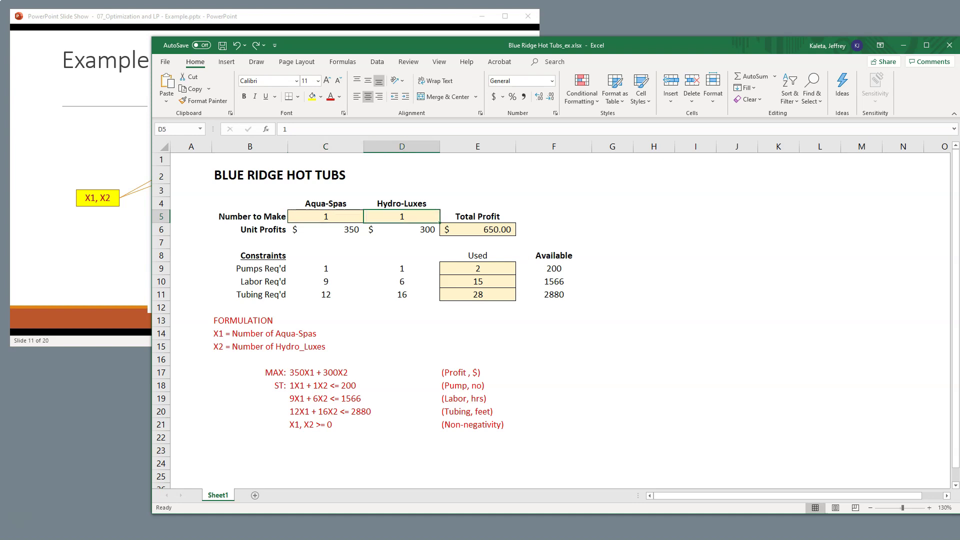
# Try making 4 Aqua-Spas in C5 and 5 Hydro-Luxes in D5, and undo both changes
pyautogui.click(402, 216)
pyautogui.click(325, 216)
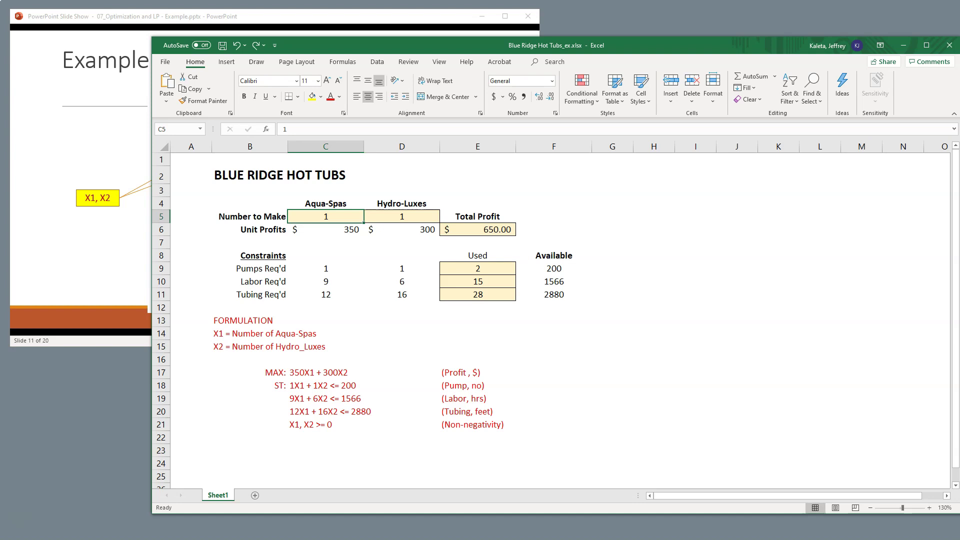
pyautogui.write('4')
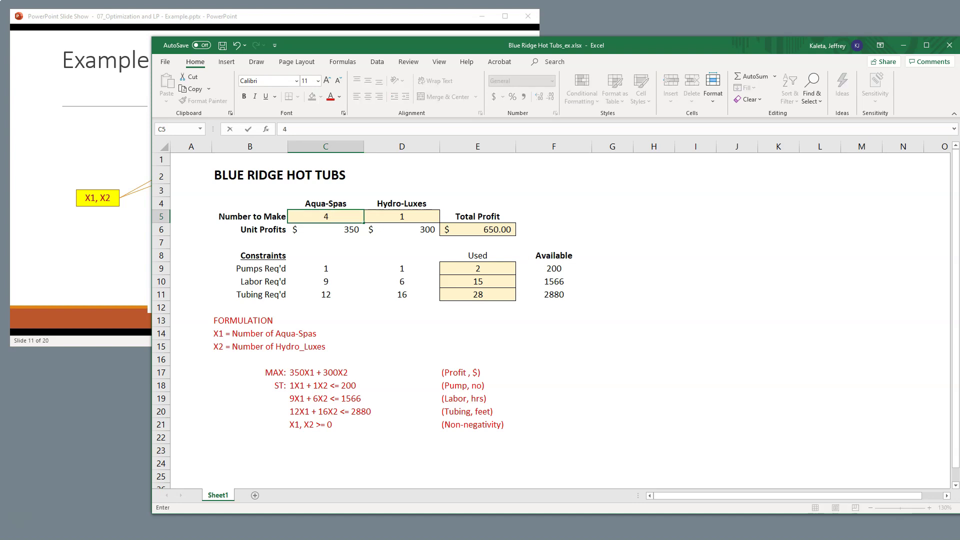
pyautogui.press('Tab')
pyautogui.write('5')
pyautogui.press('Tab')
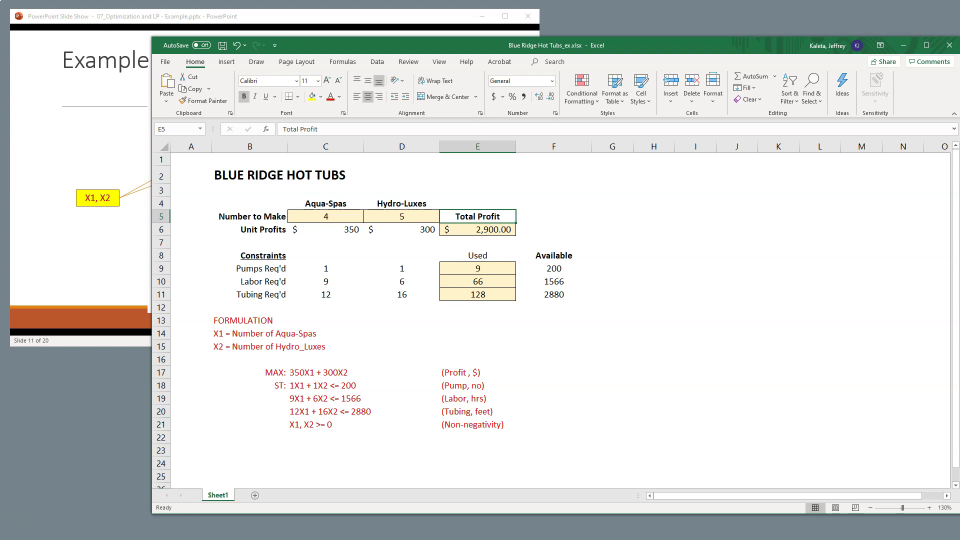
pyautogui.hotkey('ctrl', 'z')
pyautogui.hotkey('ctrl', 'z')
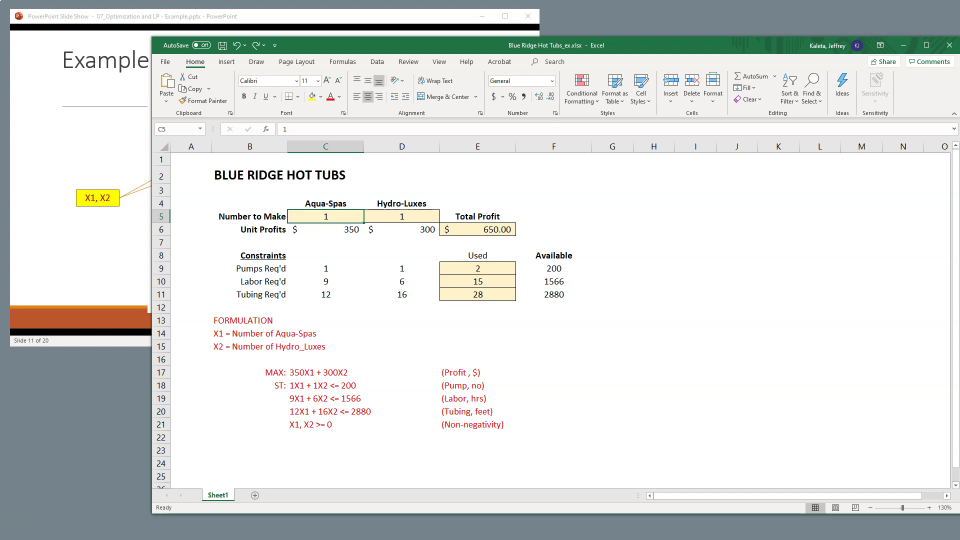
pyautogui.moveTo(361, 239)
pyautogui.mouseDown()
pyautogui.moveTo(328, 230)
pyautogui.moveTo(356, 218)
pyautogui.moveTo(363, 231)
pyautogui.mouseUp()
pyautogui.moveTo(352, 185)
pyautogui.mouseDown()
pyautogui.moveTo(349, 205)
pyautogui.moveTo(359, 196)
pyautogui.mouseUp()
pyautogui.moveTo(287, 219)
pyautogui.mouseDown()
pyautogui.moveTo(291, 304)
pyautogui.moveTo(356, 301)
pyautogui.moveTo(360, 203)
pyautogui.moveTo(295, 212)
pyautogui.mouseUp()
pyautogui.press('Escape')
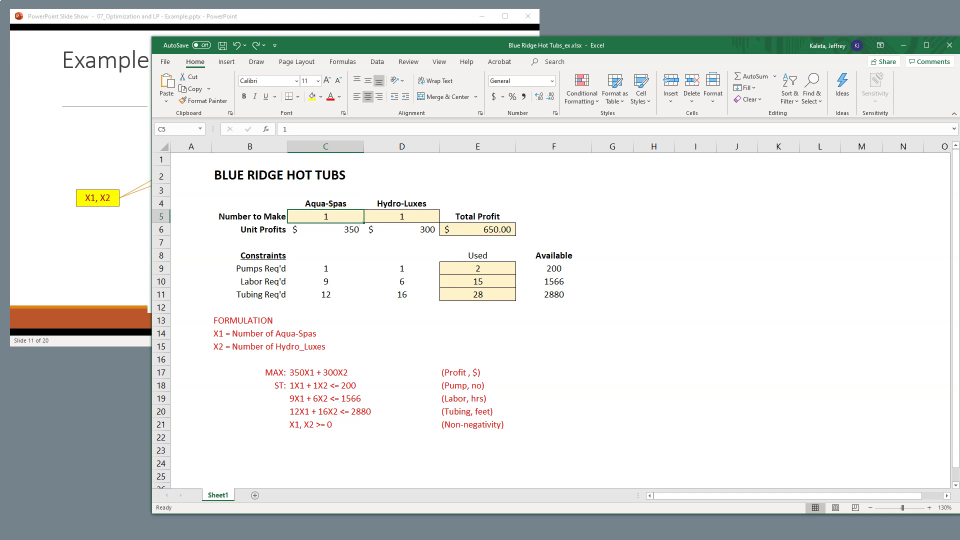
pyautogui.moveTo(339, 238); pyautogui.dragTo(358, 237)
pyautogui.moveTo(292, 203); pyautogui.dragTo(303, 312)
pyautogui.moveTo(242, 274)
pyautogui.mouseDown()
pyautogui.moveTo(303, 278)
pyautogui.moveTo(345, 259)
pyautogui.mouseUp()
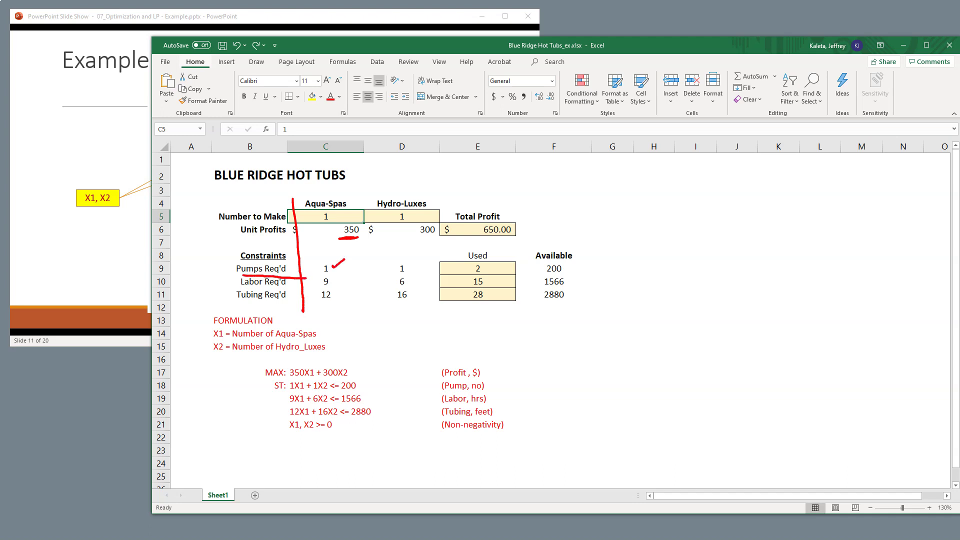
pyautogui.moveTo(255, 289); pyautogui.dragTo(350, 275)
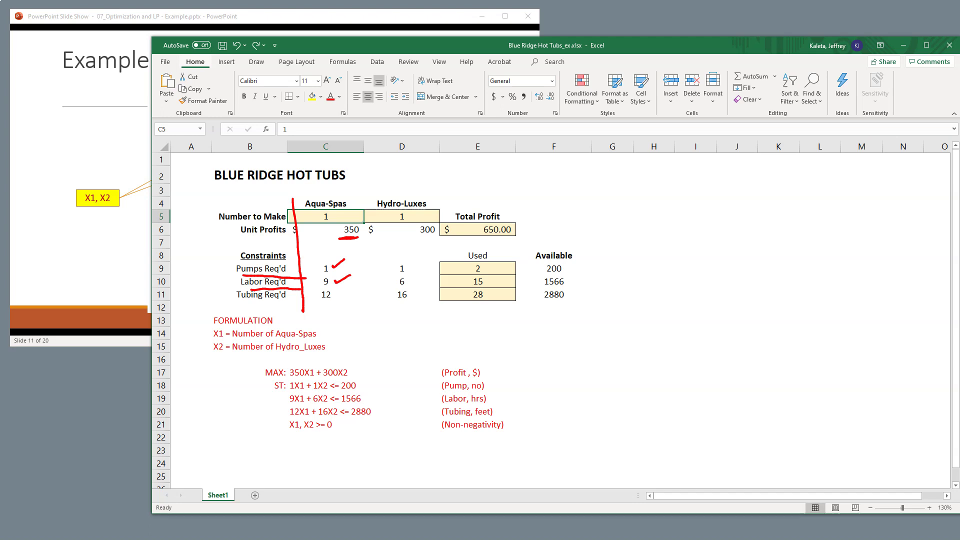
pyautogui.moveTo(258, 300); pyautogui.dragTo(355, 286)
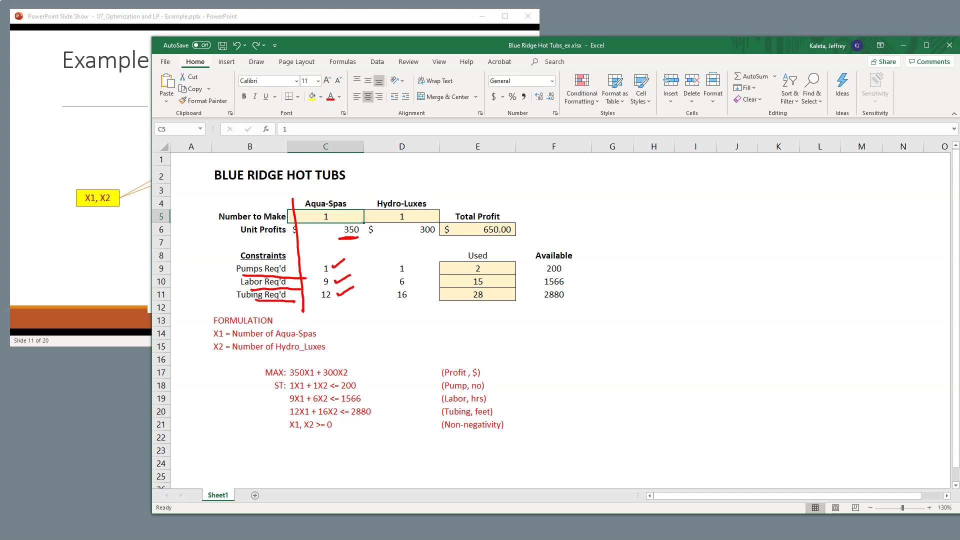
pyautogui.moveTo(328, 357)
pyautogui.mouseDown()
pyautogui.moveTo(236, 429)
pyautogui.moveTo(364, 392)
pyautogui.moveTo(292, 359)
pyautogui.mouseUp()
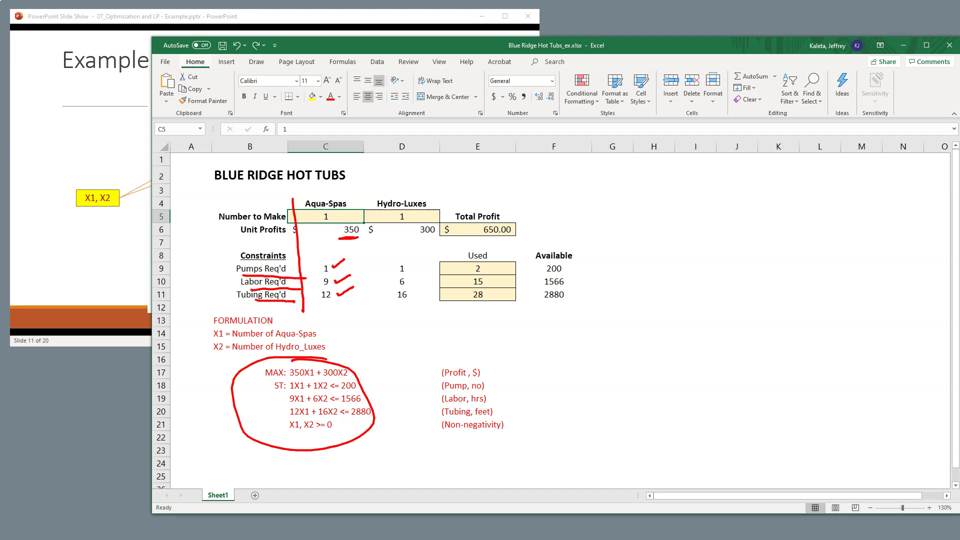
pyautogui.press('alt')
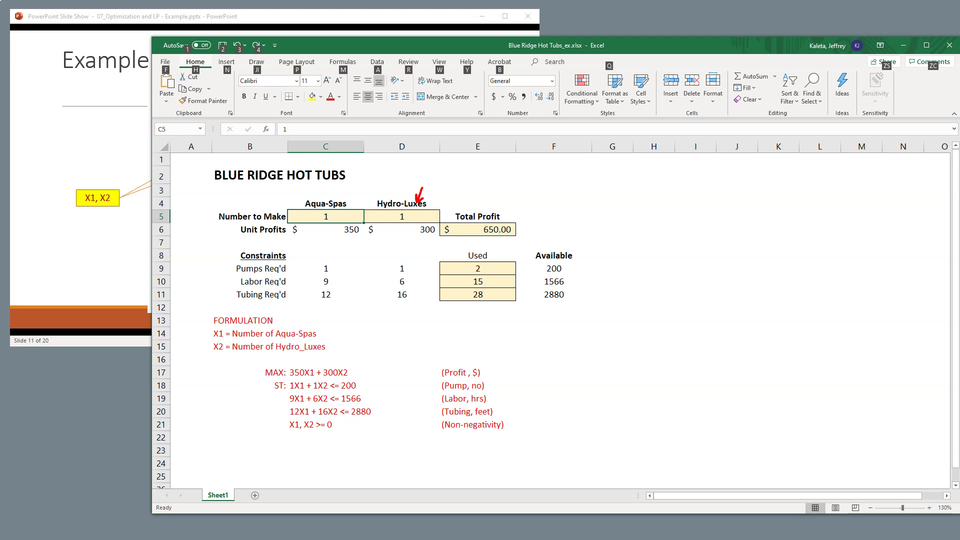
pyautogui.moveTo(417, 246); pyautogui.dragTo(429, 232)
pyautogui.moveTo(429, 232); pyautogui.dragTo(428, 242)
pyautogui.moveTo(381, 276)
pyautogui.mouseDown()
pyautogui.moveTo(394, 269)
pyautogui.moveTo(376, 295)
pyautogui.moveTo(381, 310)
pyautogui.mouseUp()
pyautogui.press('Escape')
# Open the Total Profit formula in E6 for editing, trace the cells it references, and cancel the edit
pyautogui.click(477, 229)
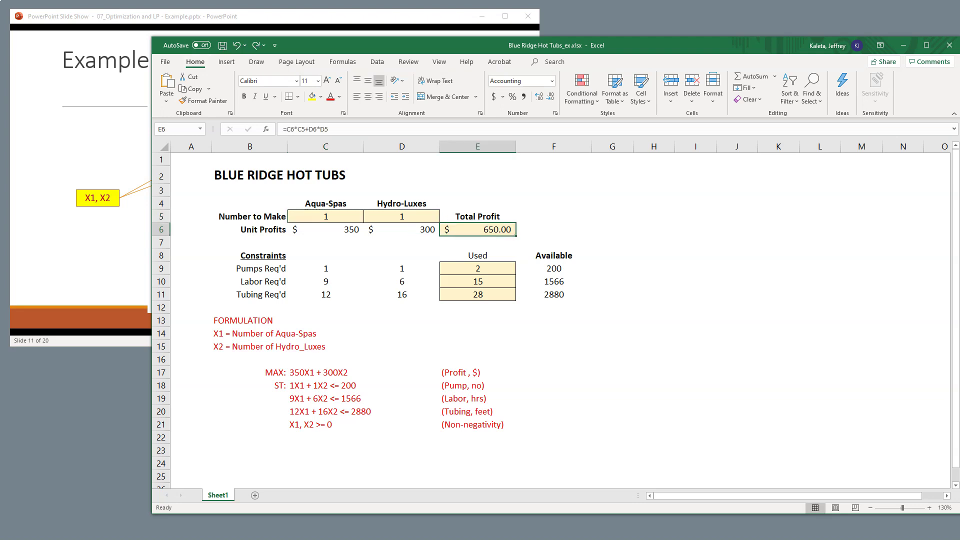
pyautogui.moveTo(341, 125)
pyautogui.mouseDown()
pyautogui.moveTo(321, 118)
pyautogui.moveTo(264, 143)
pyautogui.moveTo(357, 136)
pyautogui.moveTo(303, 116)
pyautogui.mouseUp()
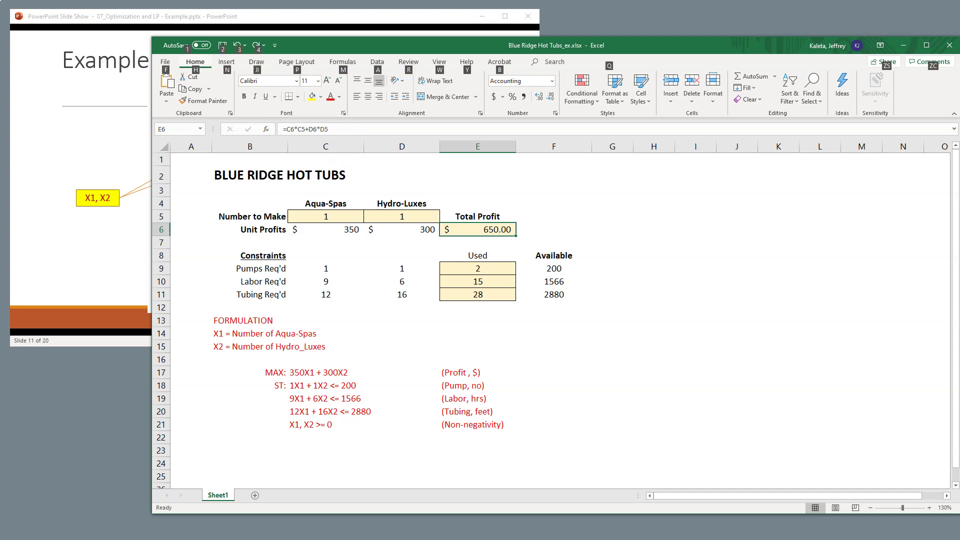
pyautogui.press('F2')
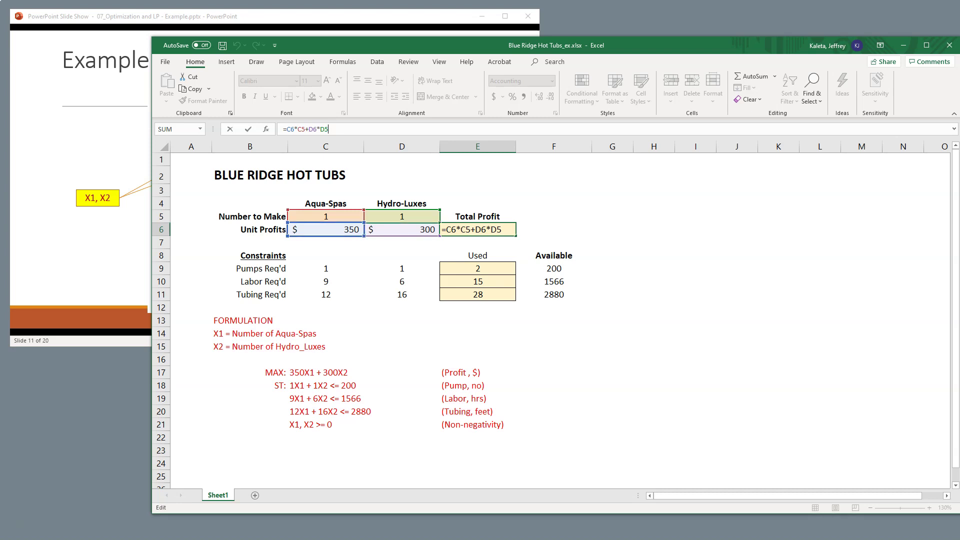
pyautogui.moveTo(305, 125)
pyautogui.mouseDown()
pyautogui.moveTo(278, 121)
pyautogui.moveTo(297, 145)
pyautogui.moveTo(304, 127)
pyautogui.mouseUp()
pyautogui.moveTo(302, 205); pyautogui.dragTo(309, 214)
pyautogui.moveTo(312, 231); pyautogui.dragTo(301, 221)
pyautogui.moveTo(378, 200)
pyautogui.mouseDown()
pyautogui.moveTo(392, 214)
pyautogui.moveTo(380, 221)
pyautogui.mouseUp()
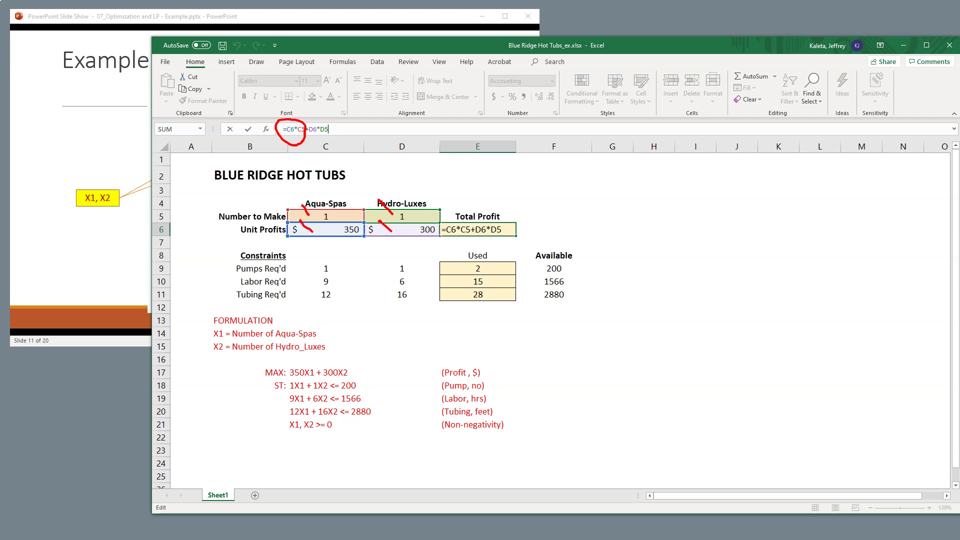
pyautogui.moveTo(502, 219)
pyautogui.mouseDown()
pyautogui.moveTo(479, 211)
pyautogui.moveTo(517, 215)
pyautogui.moveTo(450, 210)
pyautogui.mouseUp()
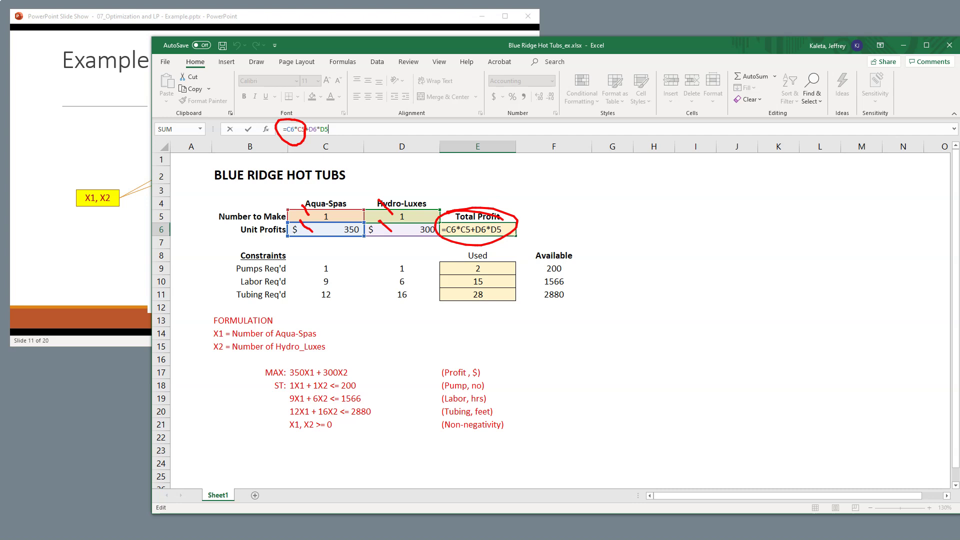
pyautogui.press('alt')
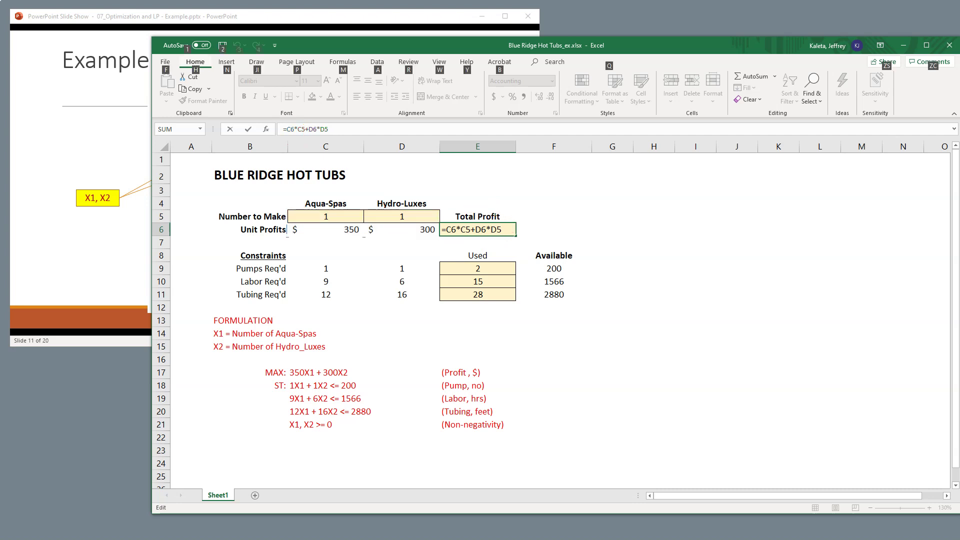
pyautogui.press('Escape')
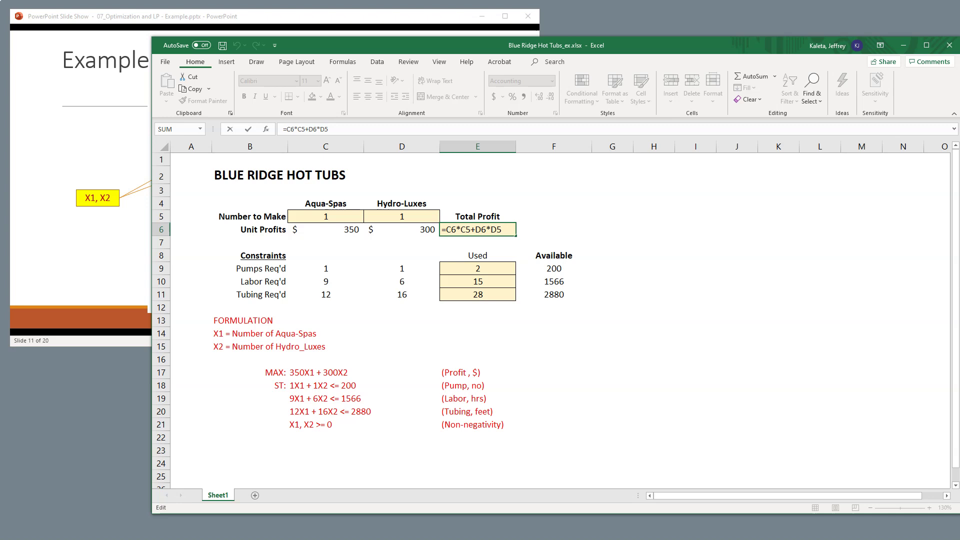
pyautogui.press('alt')
pyautogui.press('Escape')
pyautogui.click(477, 203)
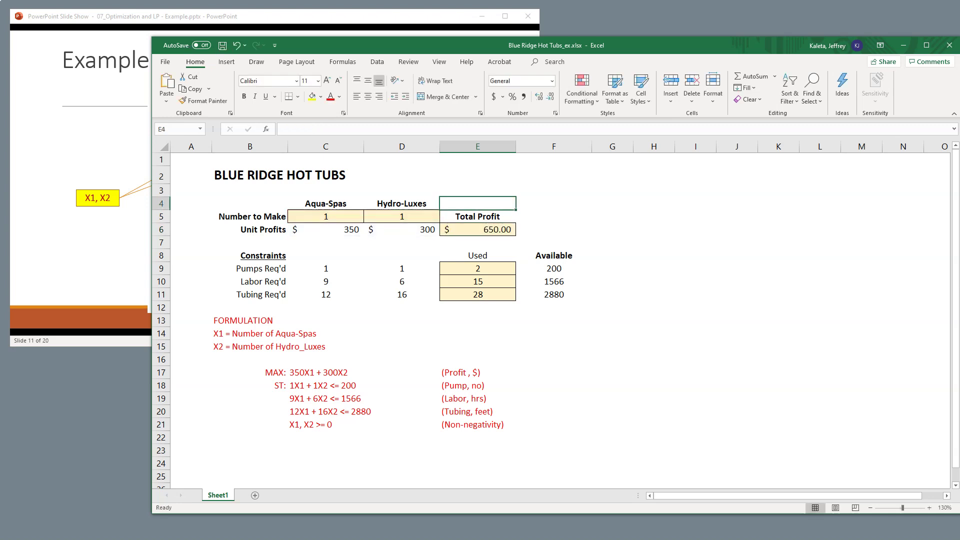
# Compare the unit profits in C6 and D6 with the Total Profit in E6
pyautogui.moveTo(345, 236); pyautogui.dragTo(358, 236)
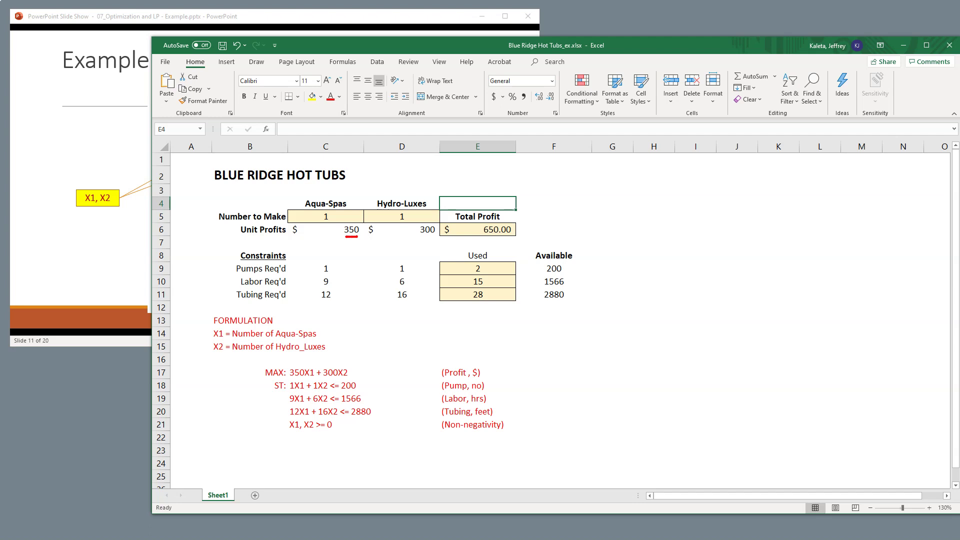
pyautogui.moveTo(423, 236); pyautogui.dragTo(434, 236)
pyautogui.moveTo(493, 241)
pyautogui.mouseDown()
pyautogui.moveTo(528, 223)
pyautogui.moveTo(504, 241)
pyautogui.mouseUp()
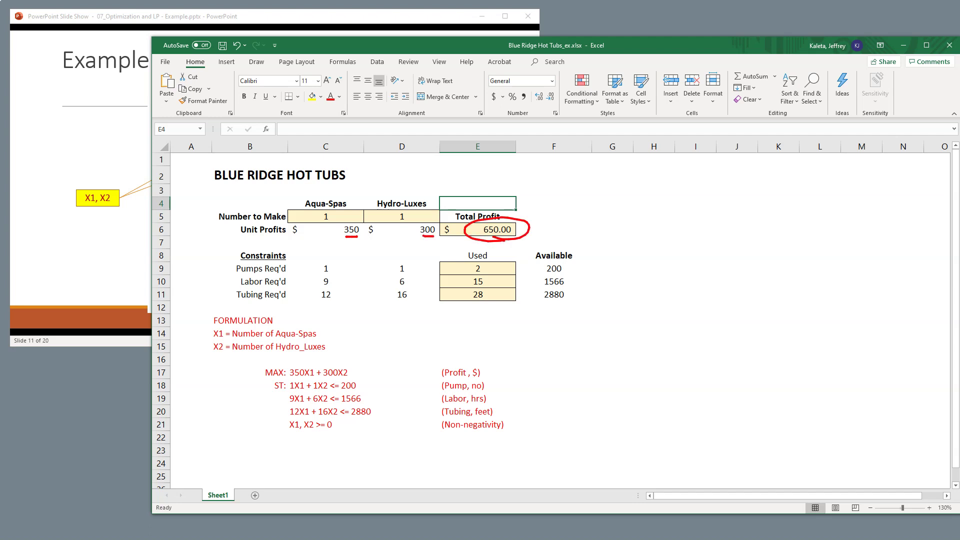
pyautogui.press('Escape')
pyautogui.press('alt')
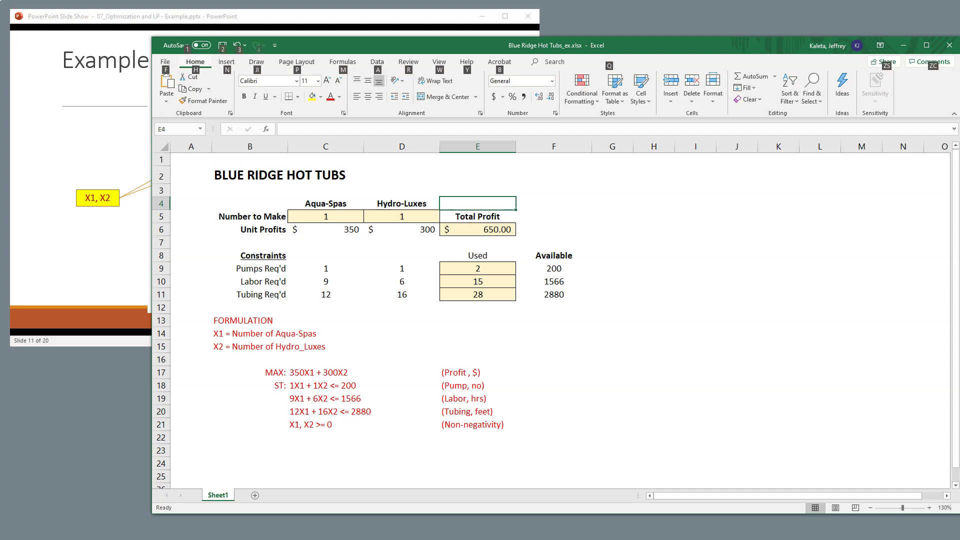
# Try 2 as the number of Hydro-Luxes to make in D5, and undo the change
pyautogui.click(401, 216)
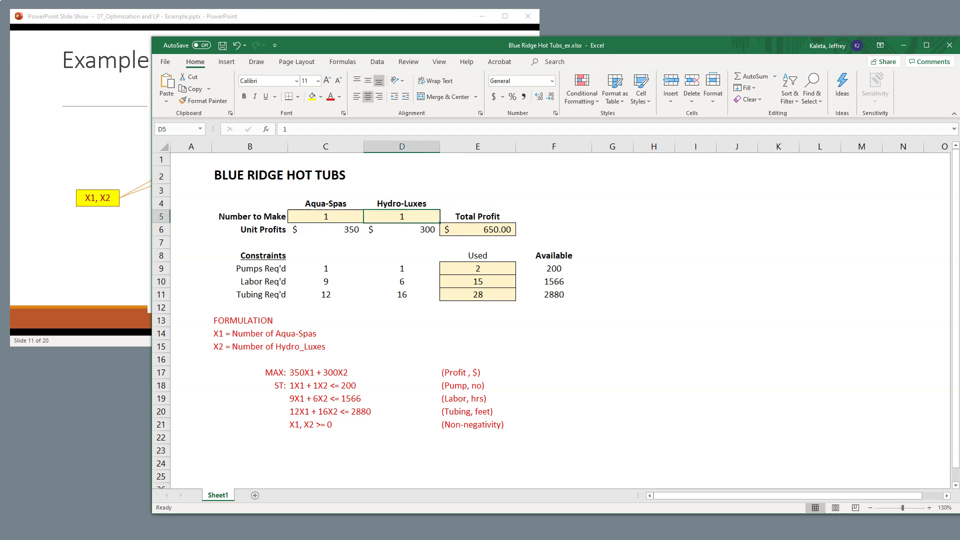
pyautogui.write('2')
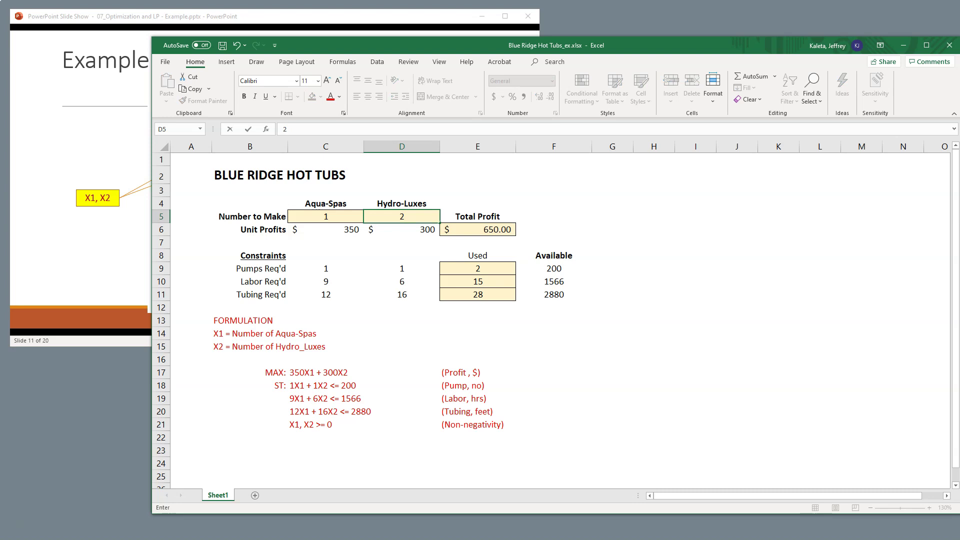
pyautogui.press('Return')
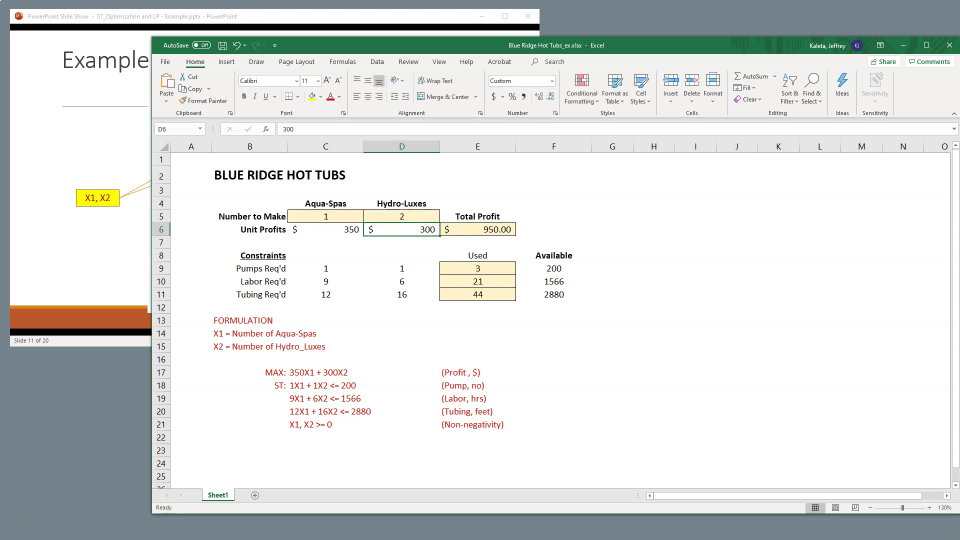
pyautogui.hotkey('ctrl', 'z')
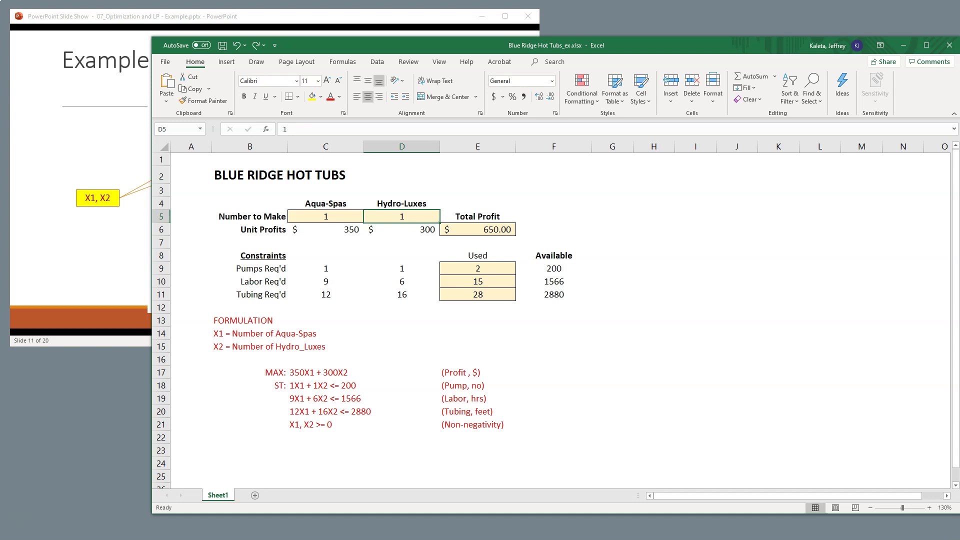
# Relate the Total Profit in E6 and the decision variables in C5 and D5 to the MAX objective function in row 17
pyautogui.moveTo(515, 216)
pyautogui.mouseDown()
pyautogui.moveTo(492, 246)
pyautogui.moveTo(500, 214)
pyautogui.mouseUp()
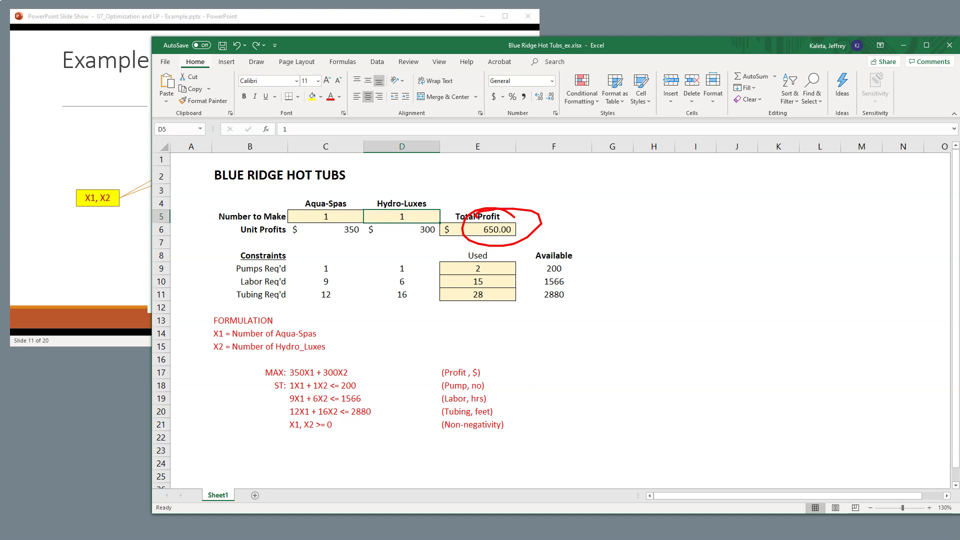
pyautogui.moveTo(345, 213); pyautogui.dragTo(366, 191)
pyautogui.moveTo(419, 212); pyautogui.dragTo(444, 194)
pyautogui.moveTo(584, 206)
pyautogui.mouseDown()
pyautogui.moveTo(547, 226)
pyautogui.moveTo(559, 226)
pyautogui.mouseUp()
pyautogui.moveTo(286, 358)
pyautogui.mouseDown()
pyautogui.moveTo(263, 380)
pyautogui.moveTo(355, 379)
pyautogui.moveTo(328, 361)
pyautogui.moveTo(284, 356)
pyautogui.mouseUp()
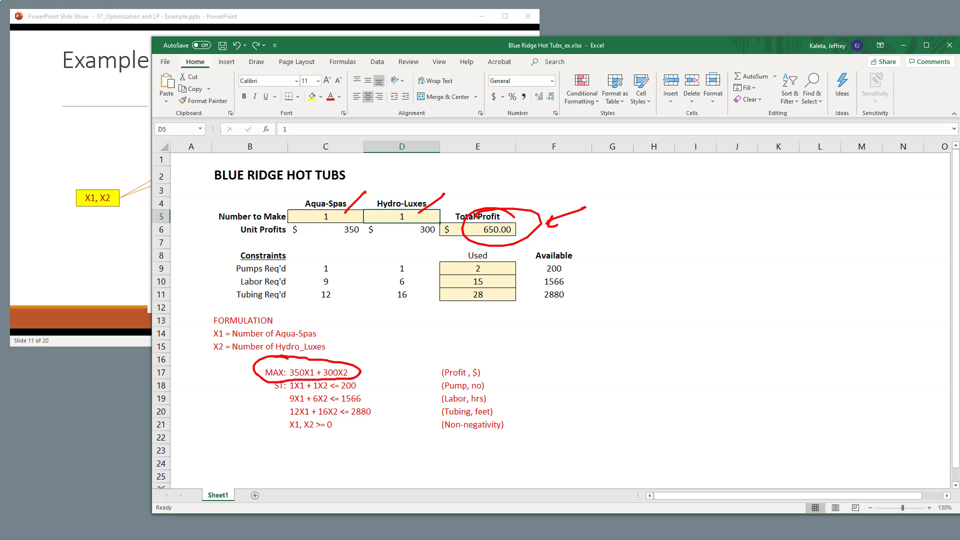
pyautogui.moveTo(212, 373)
pyautogui.mouseDown()
pyautogui.moveTo(251, 371)
pyautogui.moveTo(244, 383)
pyautogui.mouseUp()
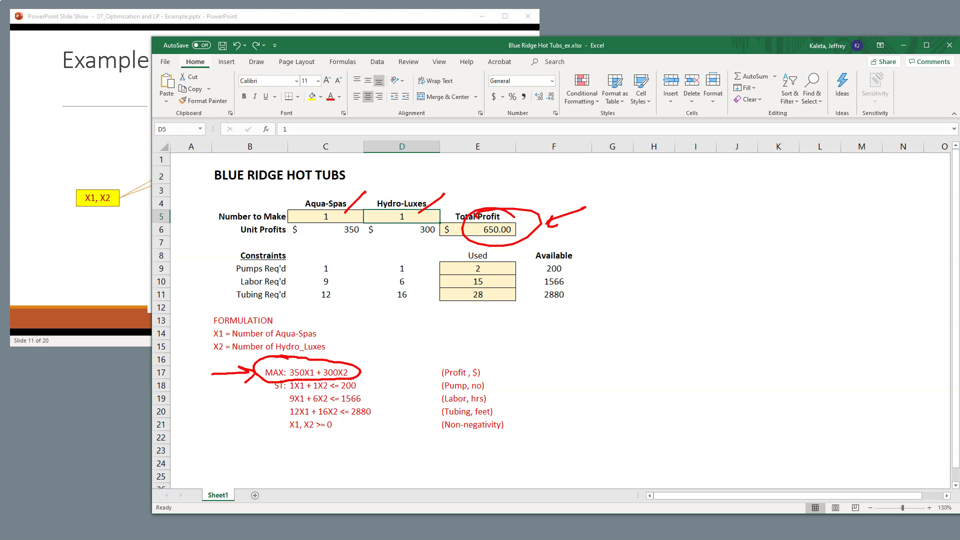
pyautogui.press('Escape')
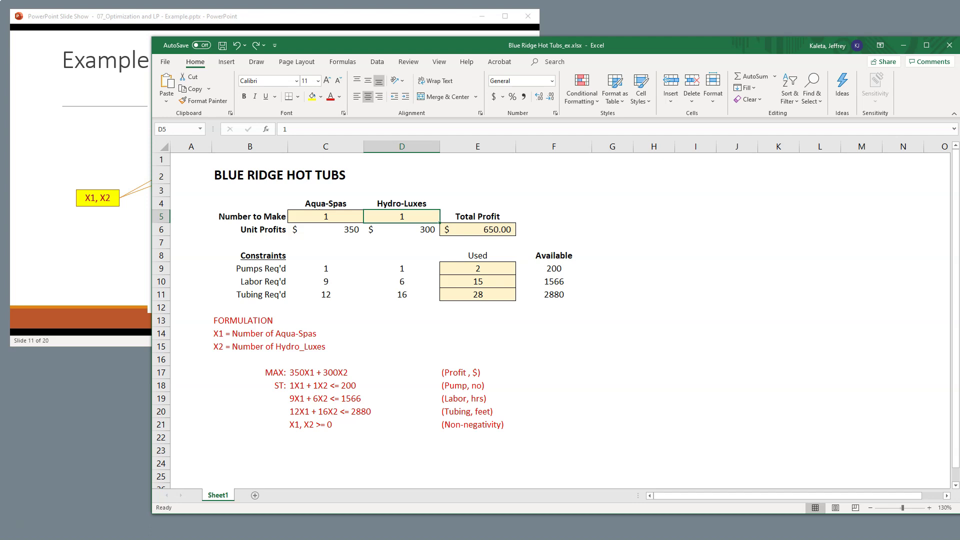
# Open the pumps Used formula in E9 for editing, trace the cells it references, and cancel the edit
pyautogui.click(477, 268)
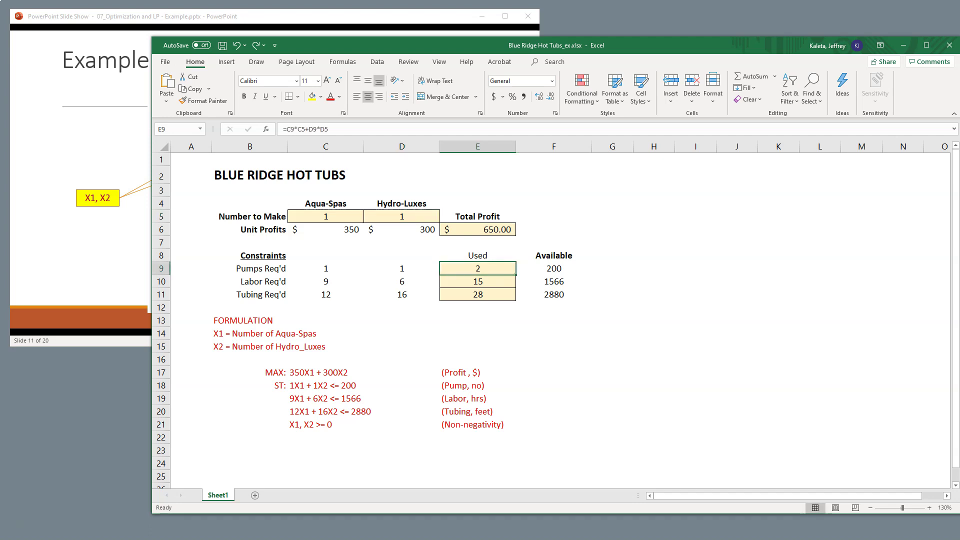
pyautogui.press('F2')
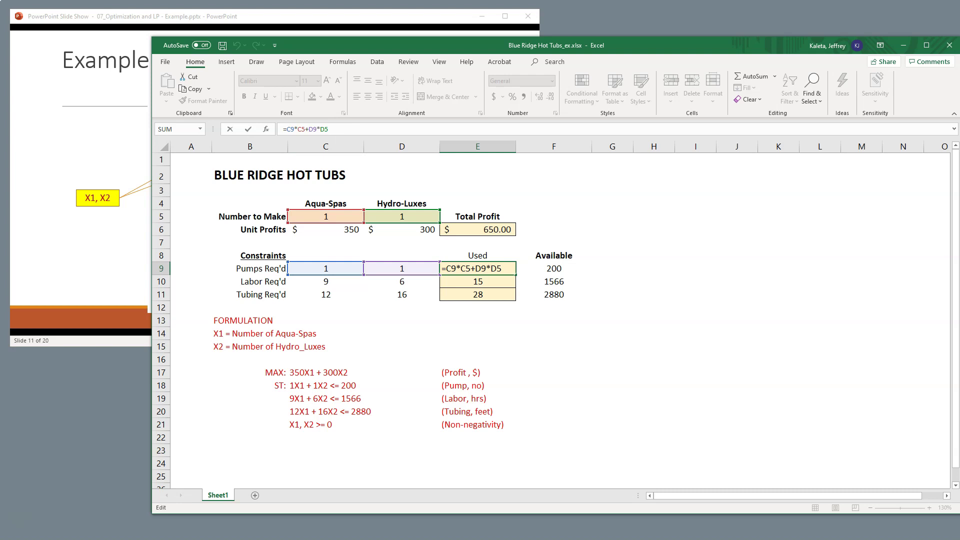
pyautogui.moveTo(342, 213); pyautogui.dragTo(360, 195)
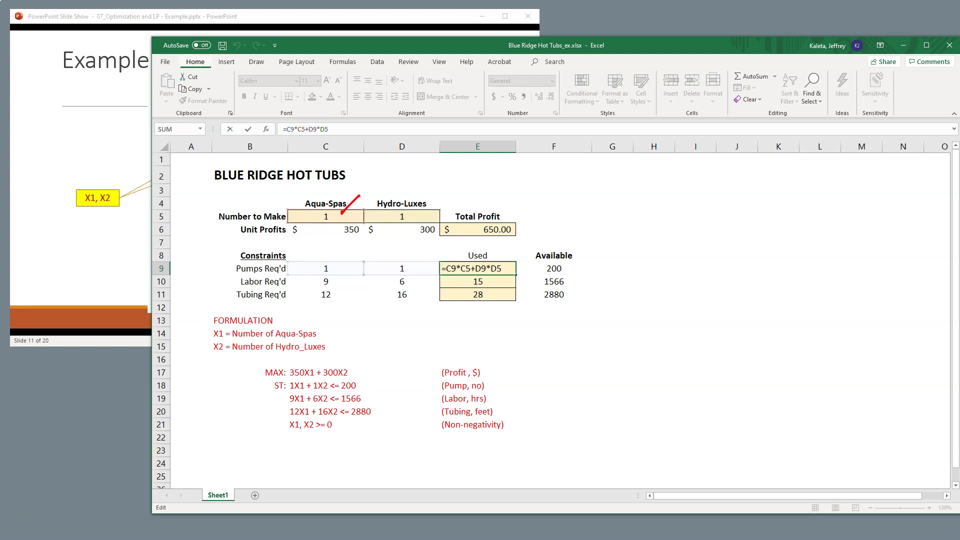
pyautogui.moveTo(339, 272); pyautogui.dragTo(357, 256)
pyautogui.moveTo(415, 208)
pyautogui.mouseDown()
pyautogui.moveTo(418, 215)
pyautogui.moveTo(442, 195)
pyautogui.mouseUp()
pyautogui.moveTo(414, 265)
pyautogui.mouseDown()
pyautogui.moveTo(438, 251)
pyautogui.moveTo(445, 272)
pyautogui.moveTo(500, 265)
pyautogui.moveTo(473, 262)
pyautogui.mouseUp()
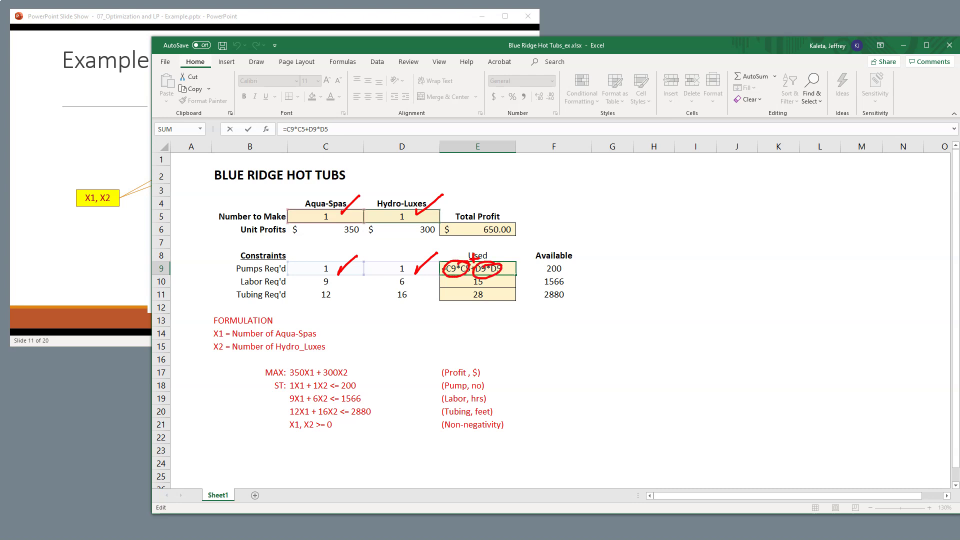
pyautogui.press('Escape')
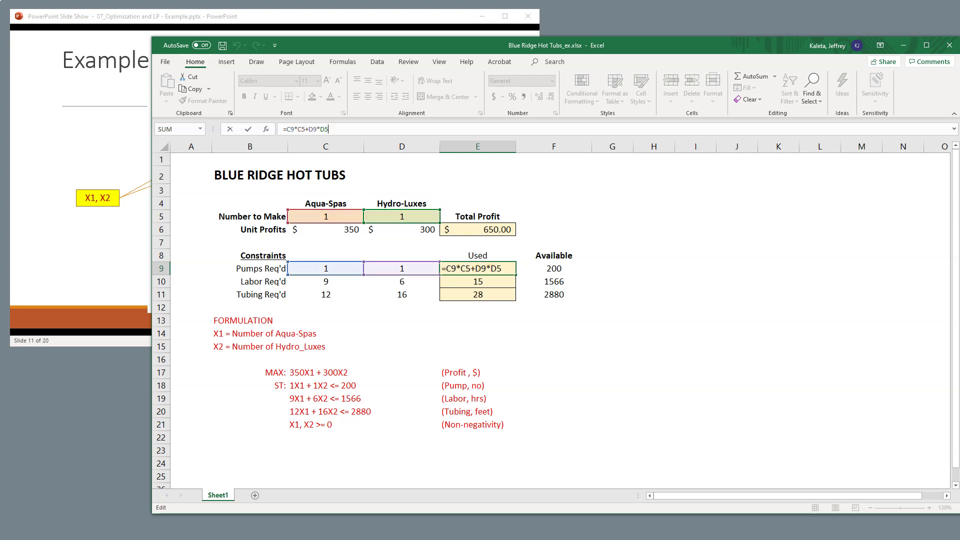
pyautogui.click(553, 229)
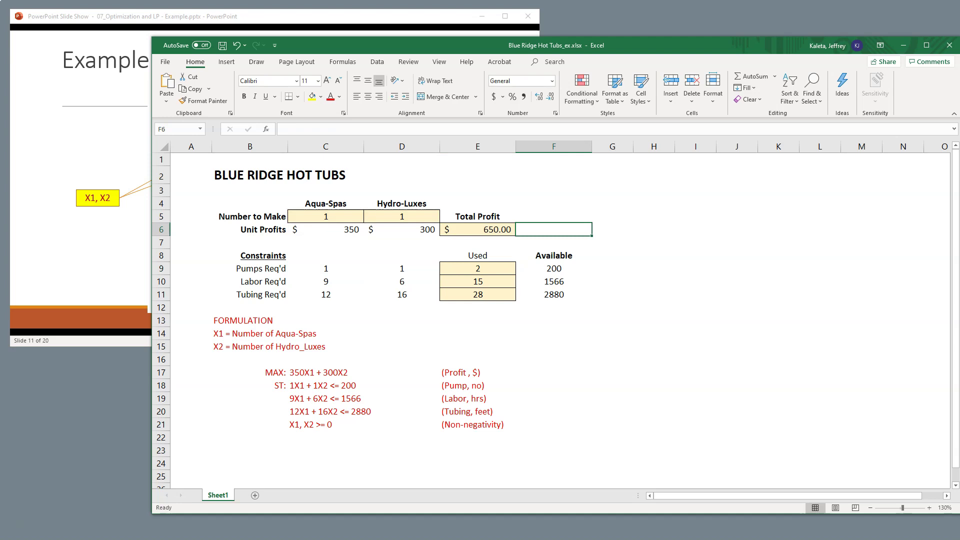
# Trace the Used amounts in E9:E11 back to the per-unit requirements in columns C and D
pyautogui.moveTo(487, 254); pyautogui.dragTo(470, 255)
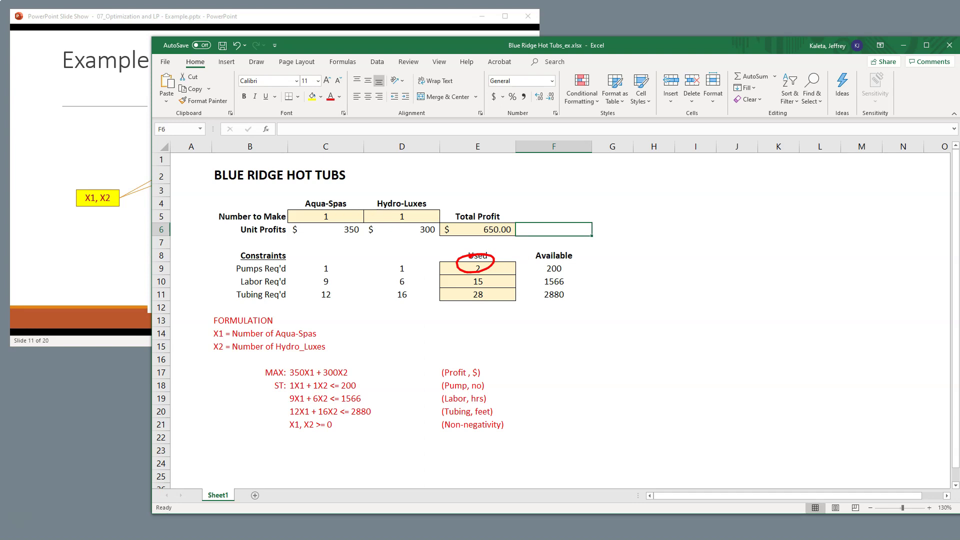
pyautogui.moveTo(336, 274); pyautogui.dragTo(319, 275)
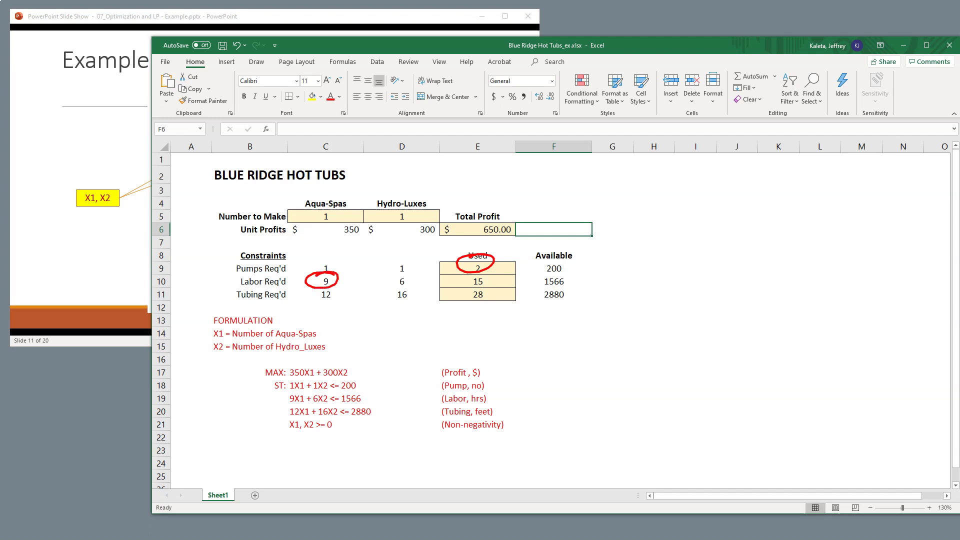
pyautogui.moveTo(424, 210); pyautogui.dragTo(409, 217)
pyautogui.moveTo(406, 276)
pyautogui.mouseDown()
pyautogui.moveTo(413, 284)
pyautogui.moveTo(398, 276)
pyautogui.moveTo(476, 281)
pyautogui.moveTo(468, 290)
pyautogui.mouseUp()
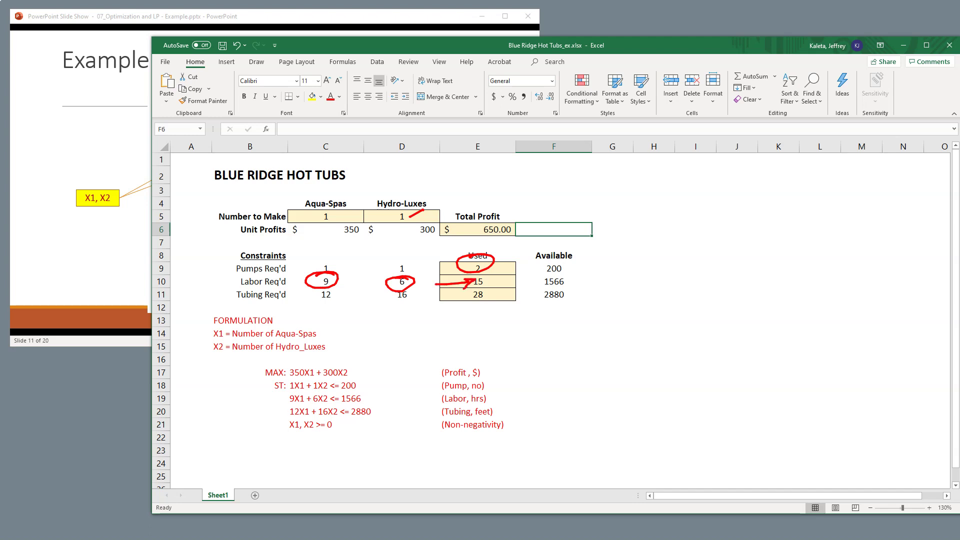
pyautogui.moveTo(313, 307); pyautogui.dragTo(443, 309)
pyautogui.press('Escape')
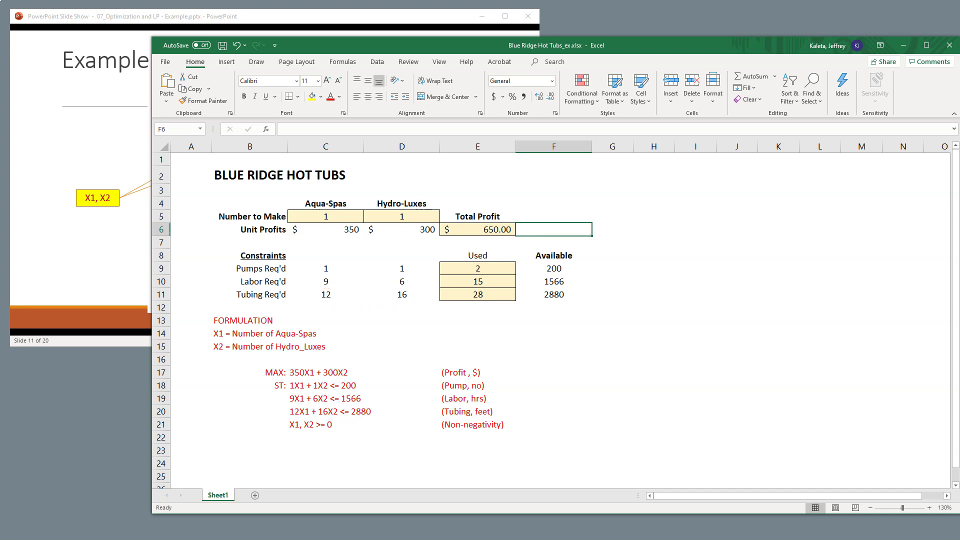
# Go through the Available amounts for pumps, labor and tubing in F9:F11
pyautogui.click(553, 268)
pyautogui.click(553, 282)
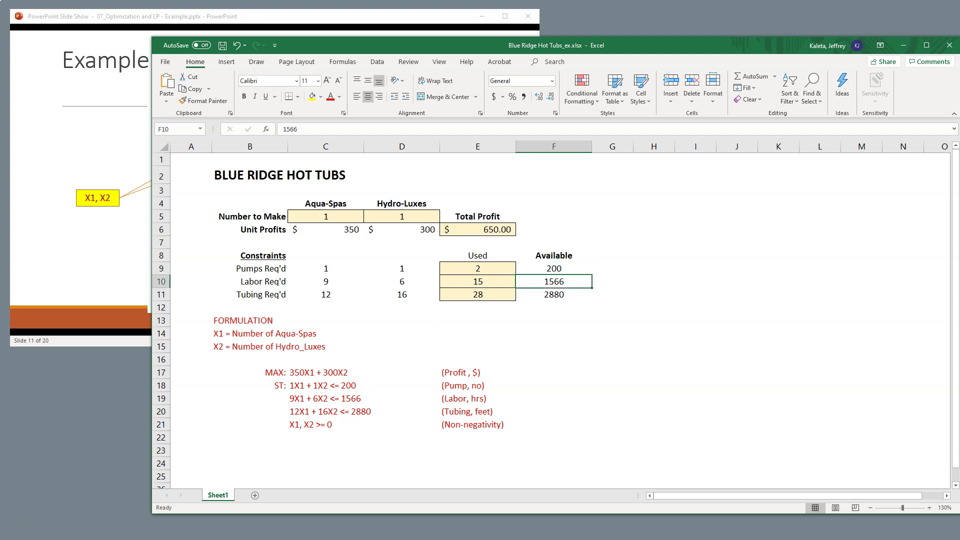
pyautogui.click(553, 295)
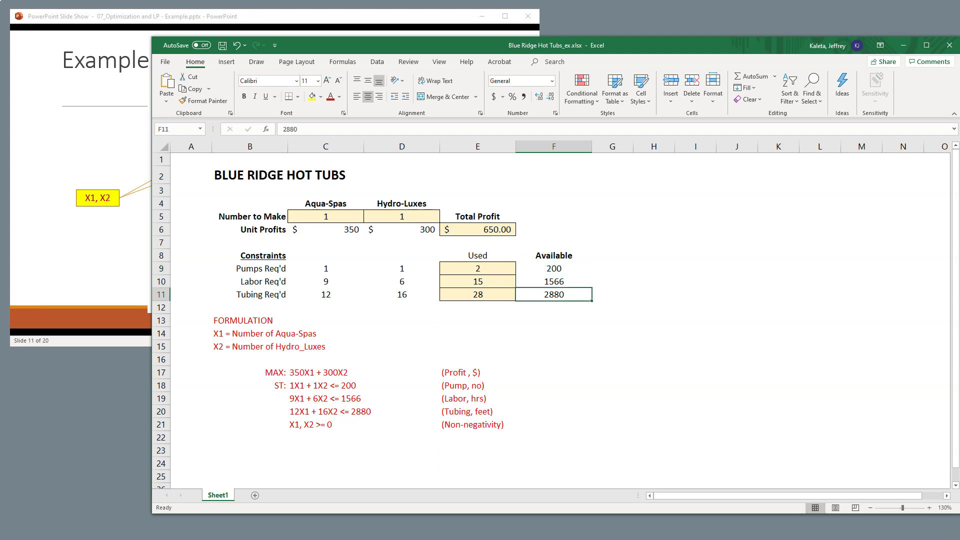
# Match the Used and Available amounts to the <= constraints in rows 18 to 20, and examine the non-negativity condition in row 21
pyautogui.moveTo(482, 261)
pyautogui.mouseDown()
pyautogui.moveTo(471, 274)
pyautogui.moveTo(484, 262)
pyautogui.moveTo(519, 273)
pyautogui.moveTo(567, 261)
pyautogui.mouseUp()
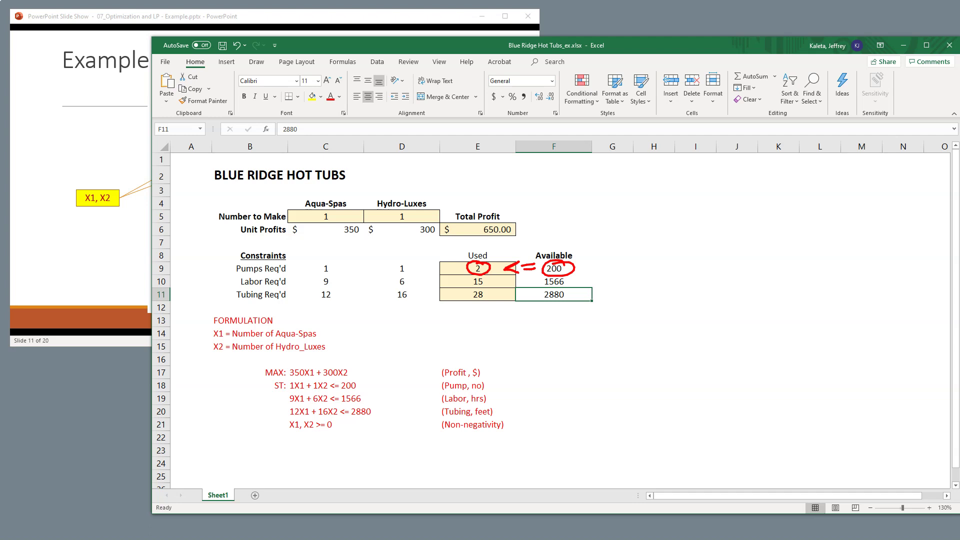
pyautogui.moveTo(508, 283)
pyautogui.mouseDown()
pyautogui.moveTo(525, 282)
pyautogui.moveTo(528, 293)
pyautogui.mouseUp()
pyautogui.moveTo(365, 385)
pyautogui.mouseDown()
pyautogui.moveTo(289, 384)
pyautogui.moveTo(298, 418)
pyautogui.moveTo(380, 414)
pyautogui.moveTo(358, 385)
pyautogui.mouseUp()
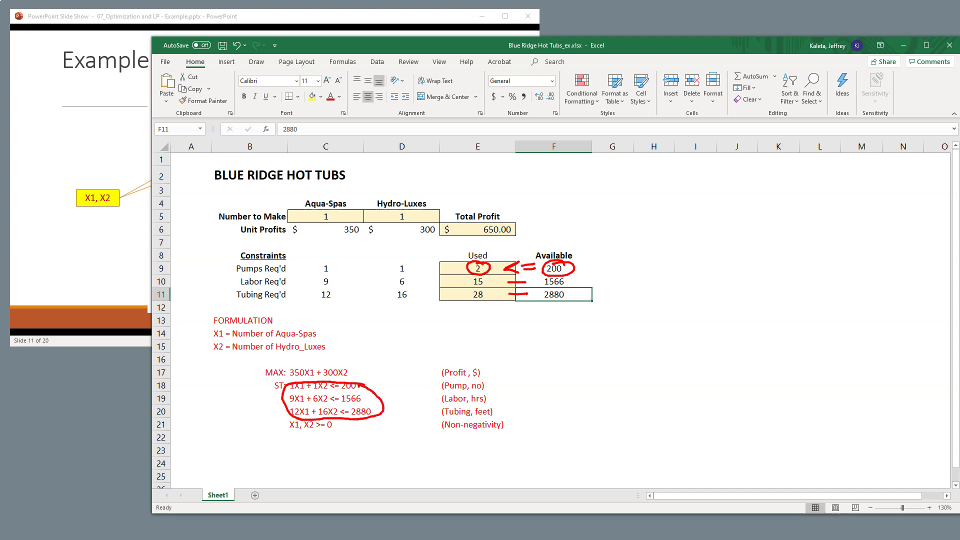
pyautogui.moveTo(489, 387)
pyautogui.mouseDown()
pyautogui.moveTo(514, 378)
pyautogui.moveTo(512, 409)
pyautogui.mouseUp()
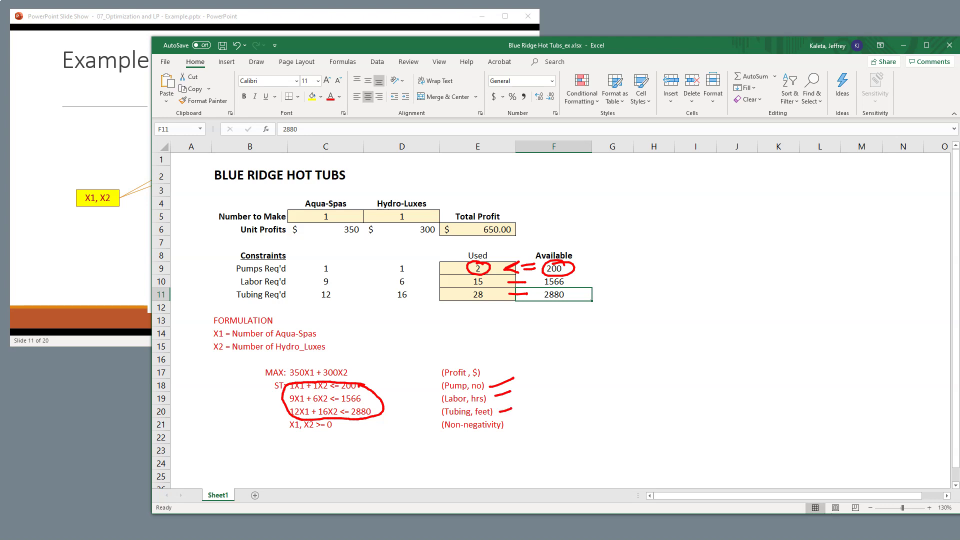
pyautogui.press('Escape')
pyautogui.moveTo(328, 437)
pyautogui.mouseDown()
pyautogui.moveTo(284, 439)
pyautogui.moveTo(315, 416)
pyautogui.moveTo(319, 436)
pyautogui.moveTo(339, 437)
pyautogui.moveTo(331, 436)
pyautogui.mouseUp()
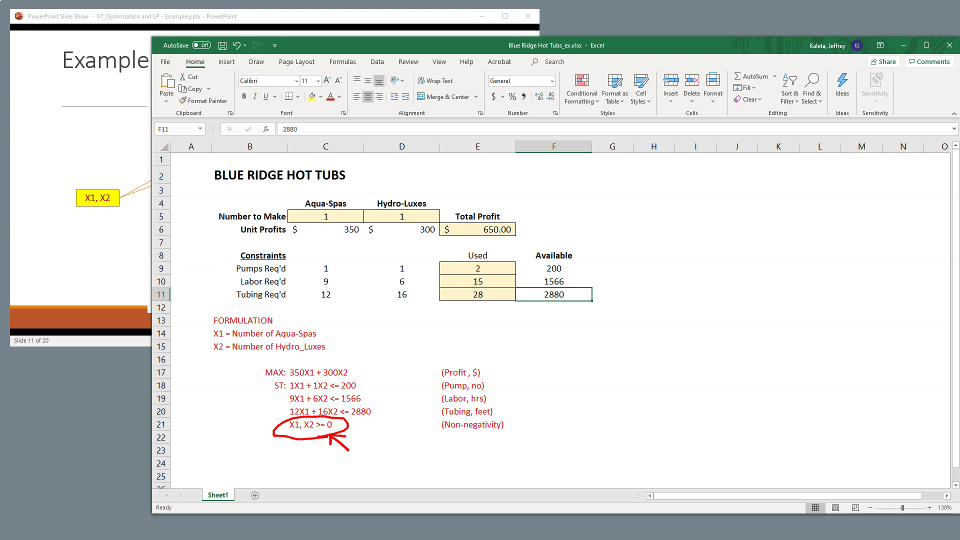
# Relate the non-negativity condition to the decision variable cells C5 and D5 for Aqua-Spas and Hydro-Luxes
pyautogui.moveTo(333, 208)
pyautogui.mouseDown()
pyautogui.moveTo(316, 218)
pyautogui.moveTo(336, 211)
pyautogui.mouseUp()
pyautogui.moveTo(416, 208)
pyautogui.mouseDown()
pyautogui.moveTo(399, 227)
pyautogui.moveTo(417, 214)
pyautogui.mouseUp()
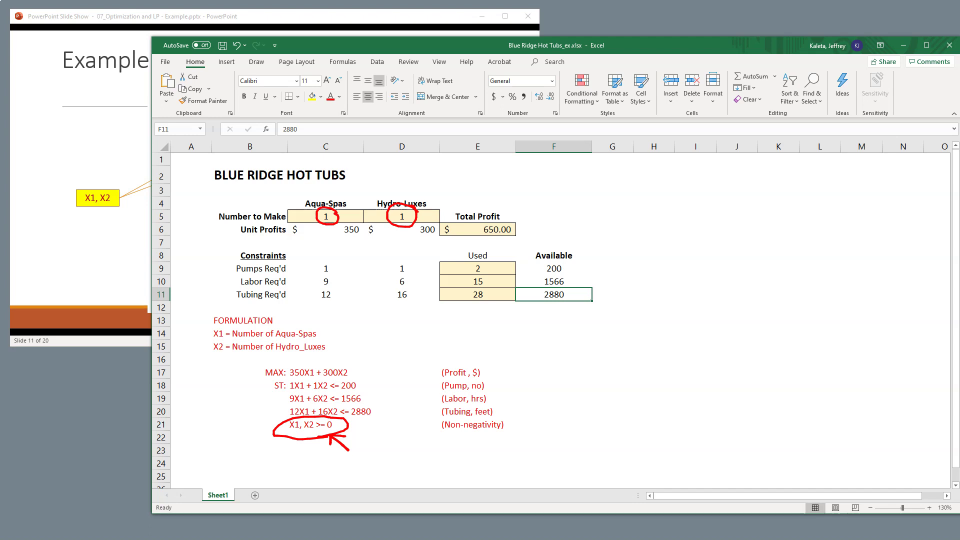
pyautogui.press('Escape')
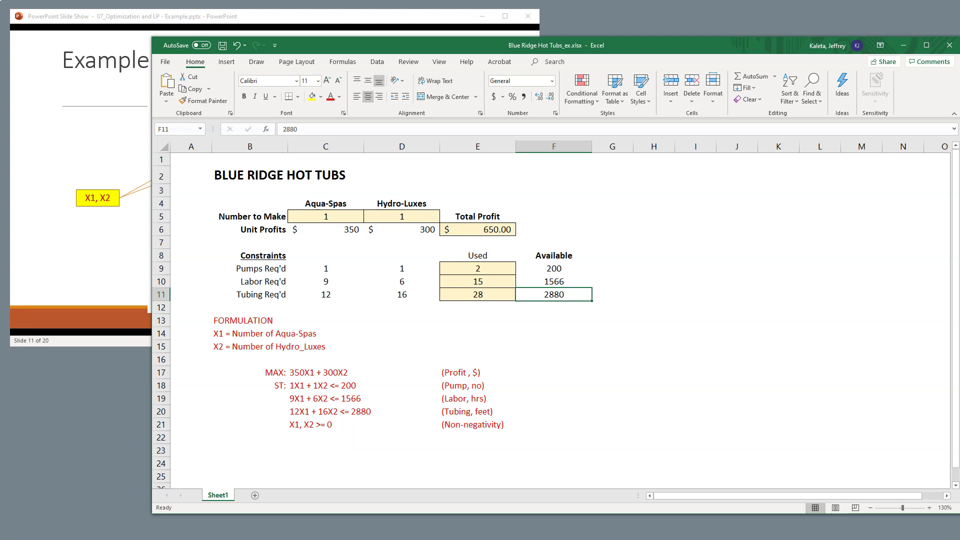
# Locate the Solver tool among the data analysis commands
pyautogui.click(554, 307)
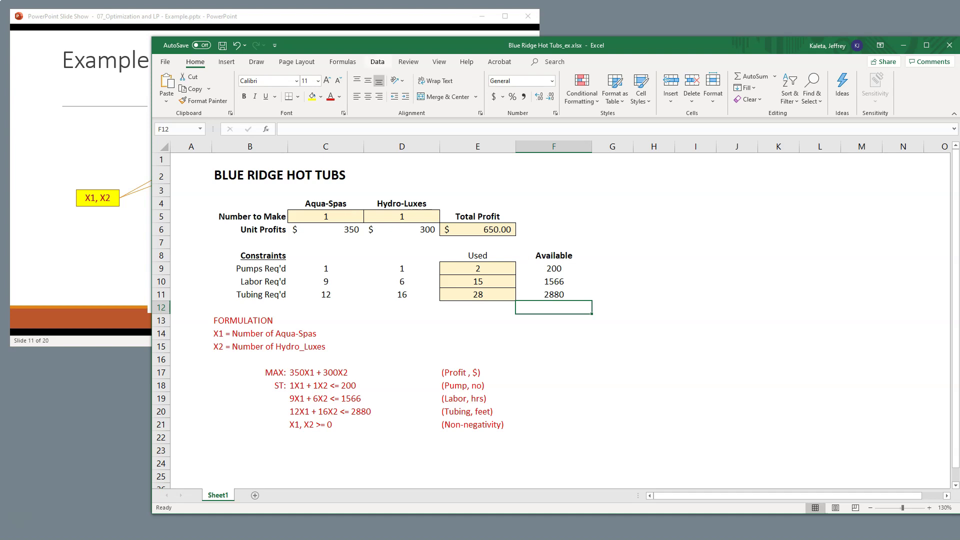
pyautogui.click(377, 61)
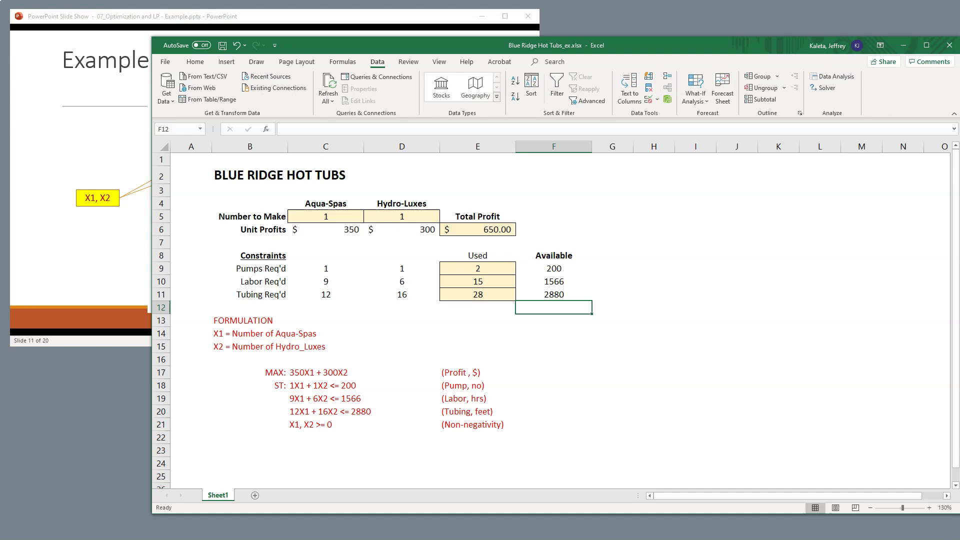
pyautogui.press('alt')
pyautogui.moveTo(862, 74)
pyautogui.mouseDown()
pyautogui.moveTo(800, 66)
pyautogui.moveTo(826, 64)
pyautogui.moveTo(803, 68)
pyautogui.moveTo(860, 113)
pyautogui.moveTo(839, 99)
pyautogui.mouseUp()
pyautogui.moveTo(836, 94); pyautogui.dragTo(843, 93)
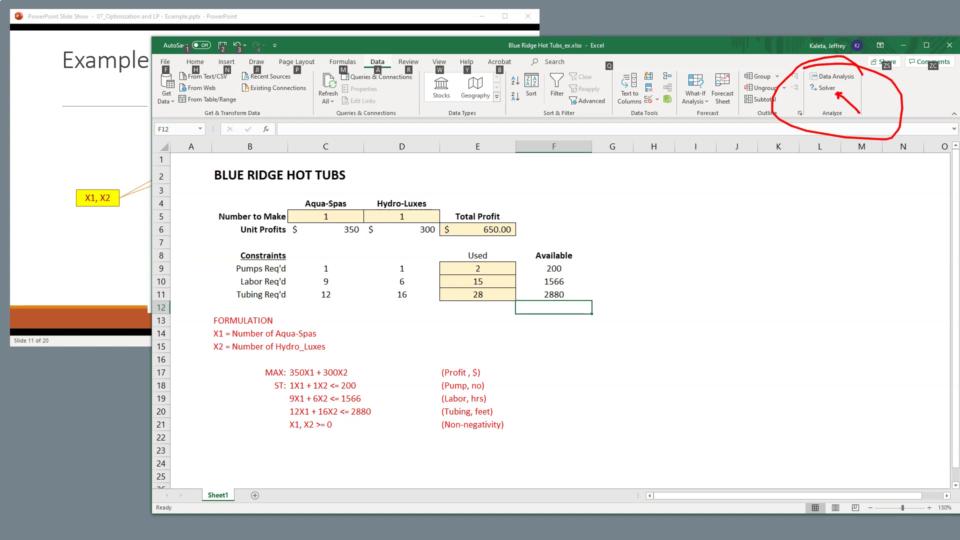
pyautogui.press('Escape')
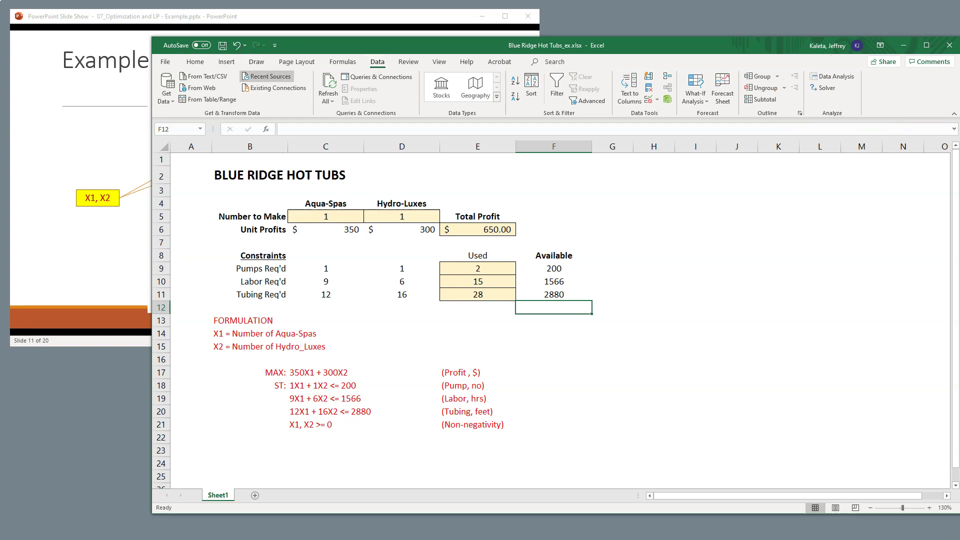
# Check the Solver Add-in entry in the list of available Excel Add-ins and accept the list
pyautogui.press('f')
pyautogui.press('t')
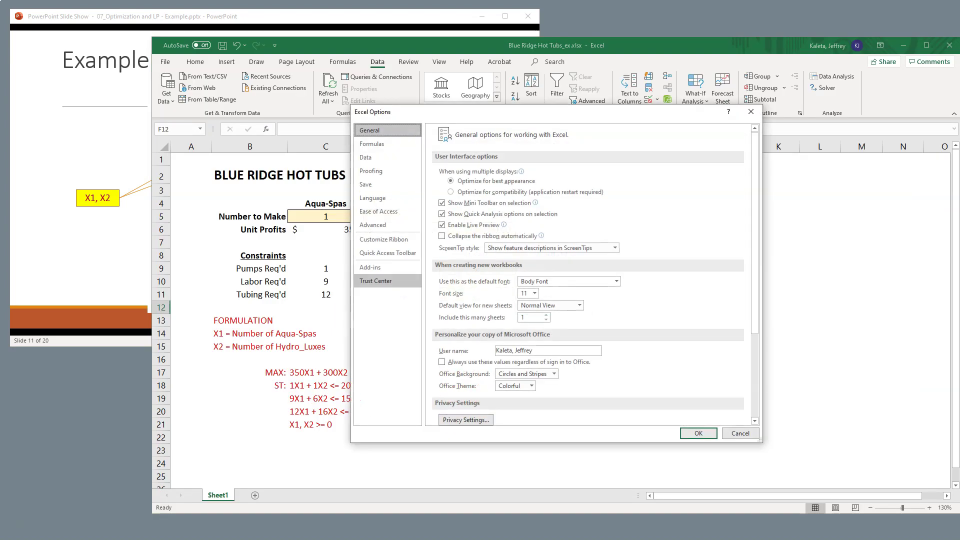
pyautogui.click(387, 267)
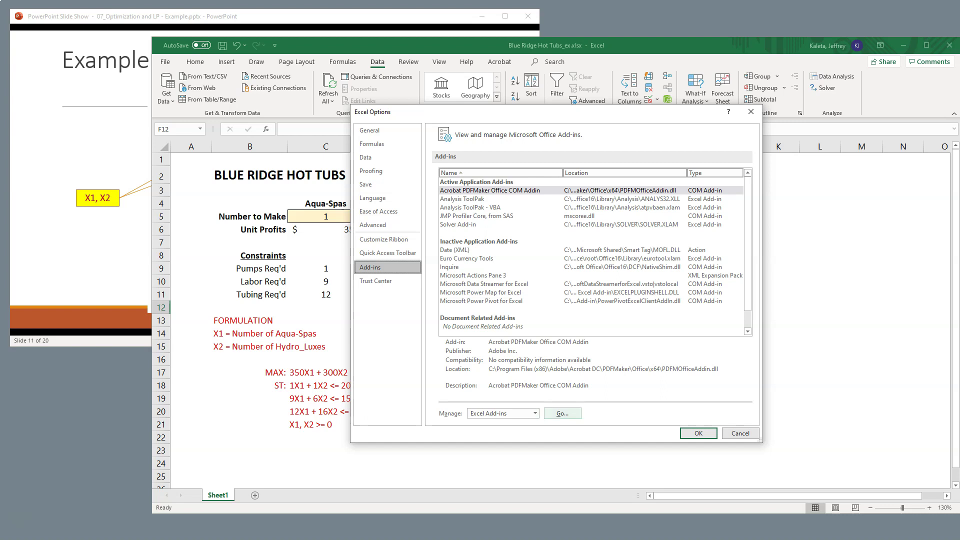
pyautogui.click(535, 413)
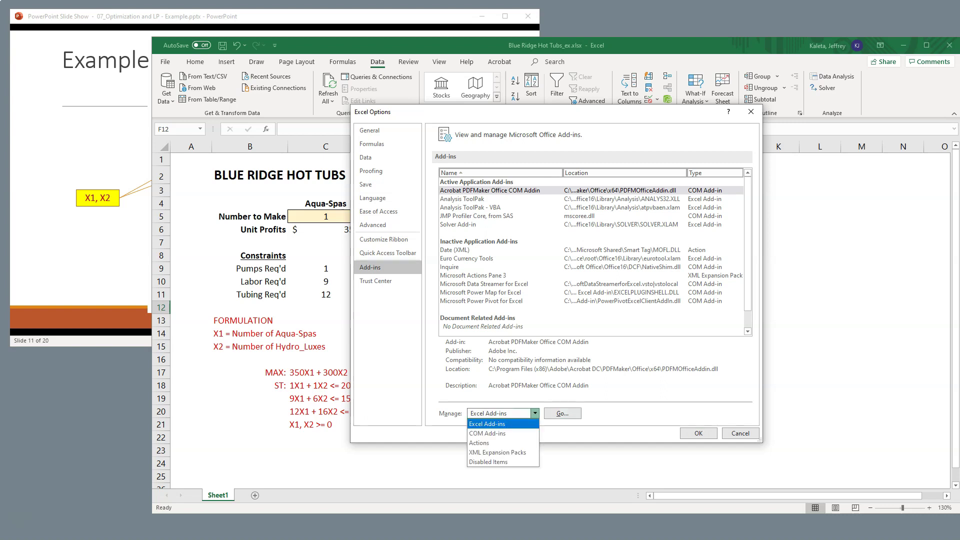
pyautogui.click(561, 412)
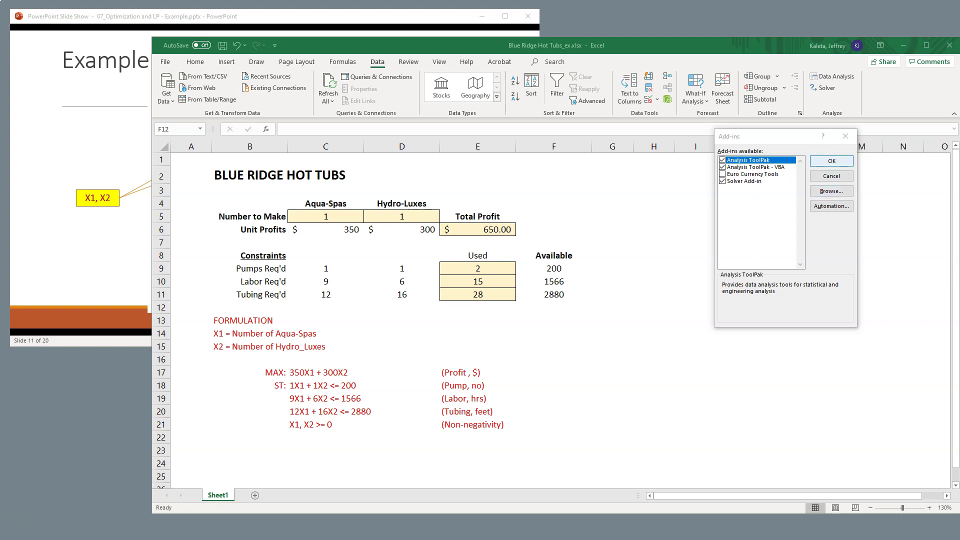
pyautogui.press('Return')
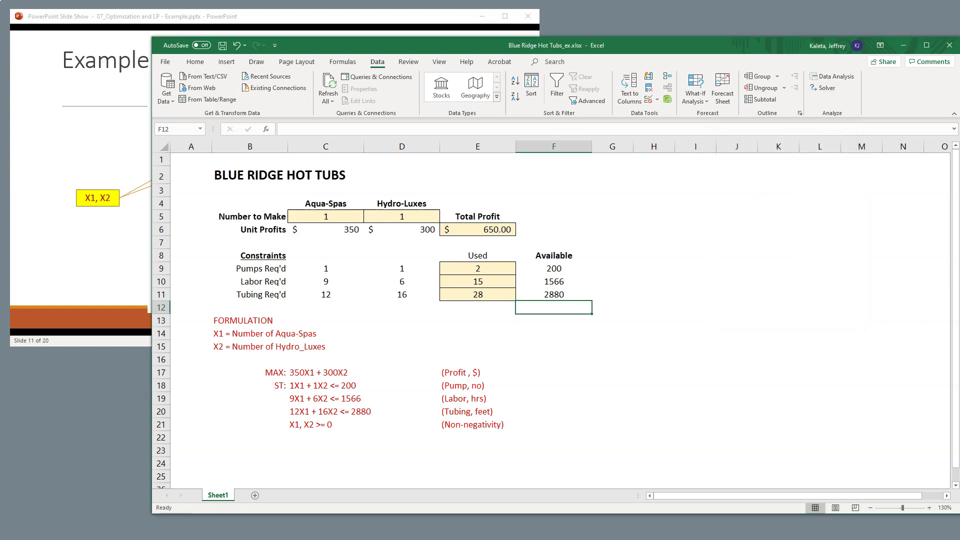
# Start Solver and set its objective to the total profit cell E6 with the Max goal
pyautogui.click(822, 88)
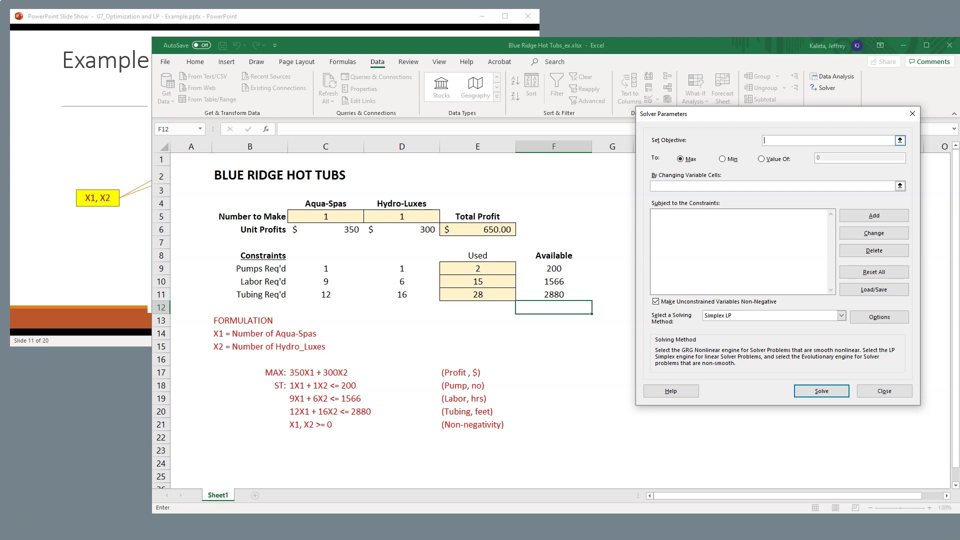
pyautogui.click(900, 140)
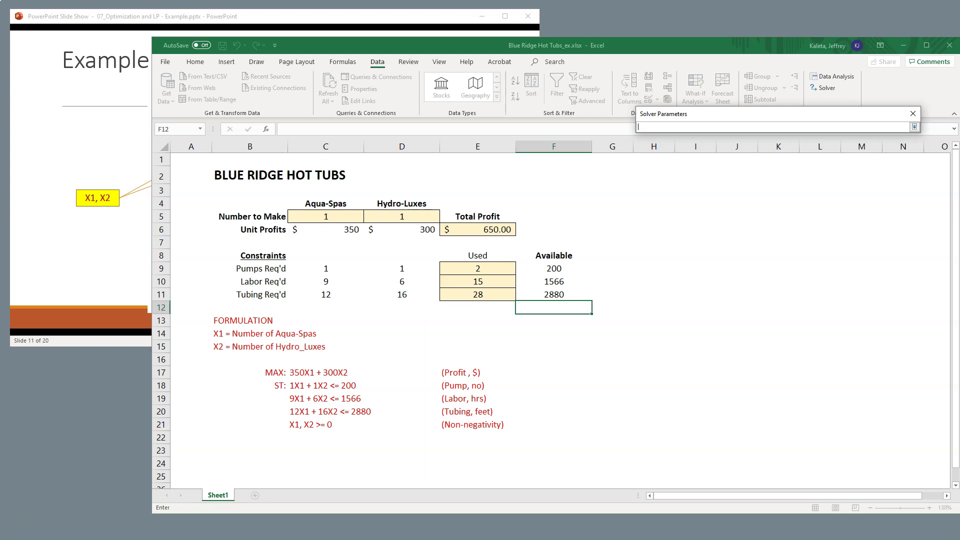
pyautogui.click(478, 230)
pyautogui.click(914, 127)
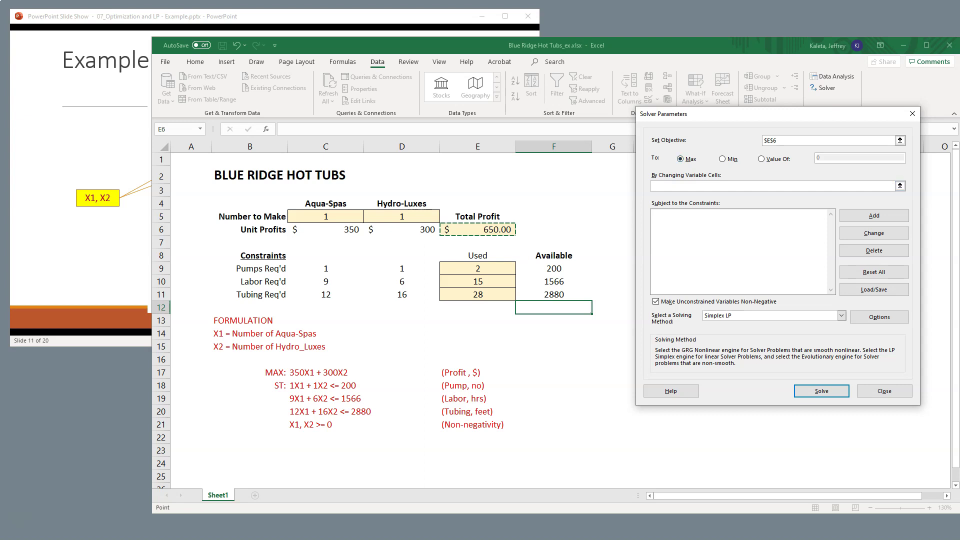
pyautogui.moveTo(698, 154)
pyautogui.mouseDown()
pyautogui.moveTo(674, 153)
pyautogui.moveTo(686, 153)
pyautogui.mouseUp()
pyautogui.press('Escape')
pyautogui.click(723, 158)
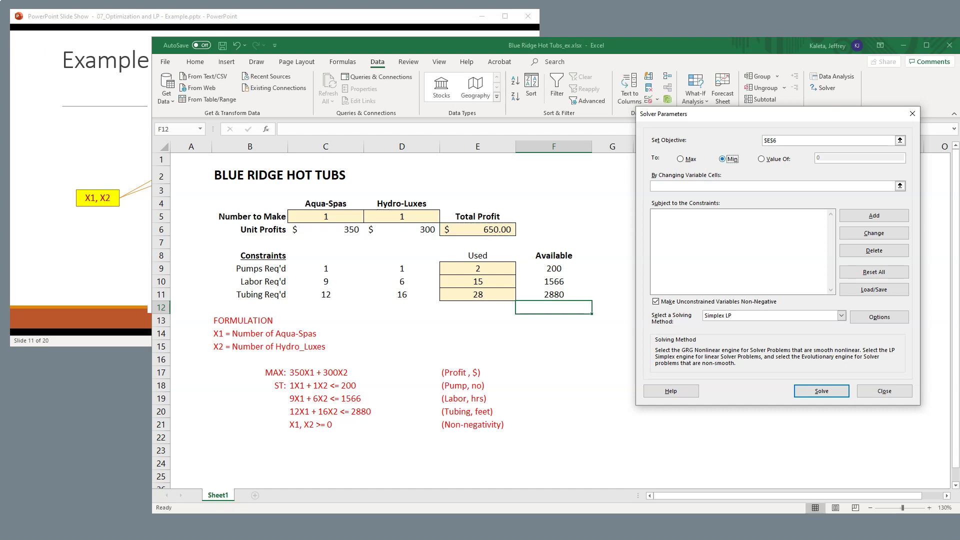
pyautogui.click(681, 159)
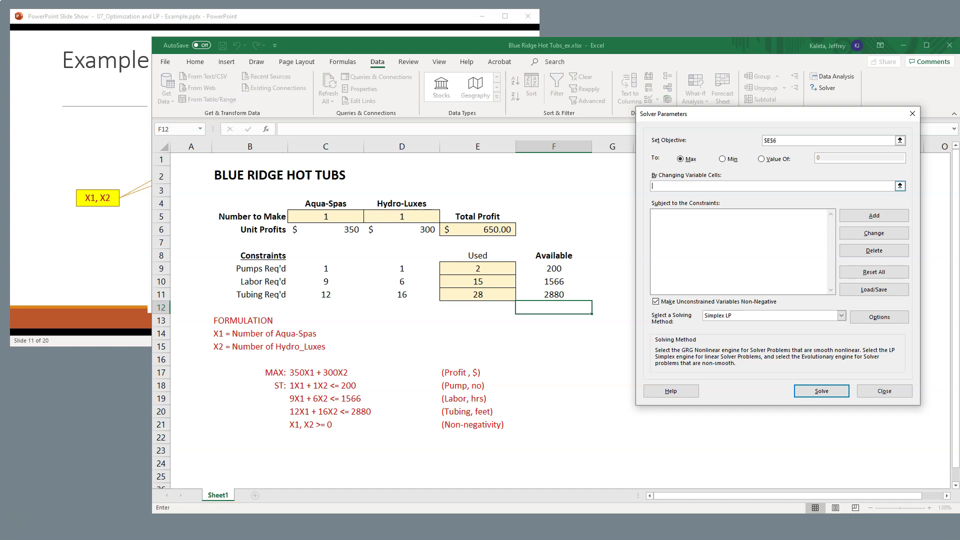
# Set the Solver changing variable cells to the Number to Make range C5:D5
pyautogui.click(900, 185)
pyautogui.moveTo(325, 216); pyautogui.dragTo(402, 216)
pyautogui.press('Return')
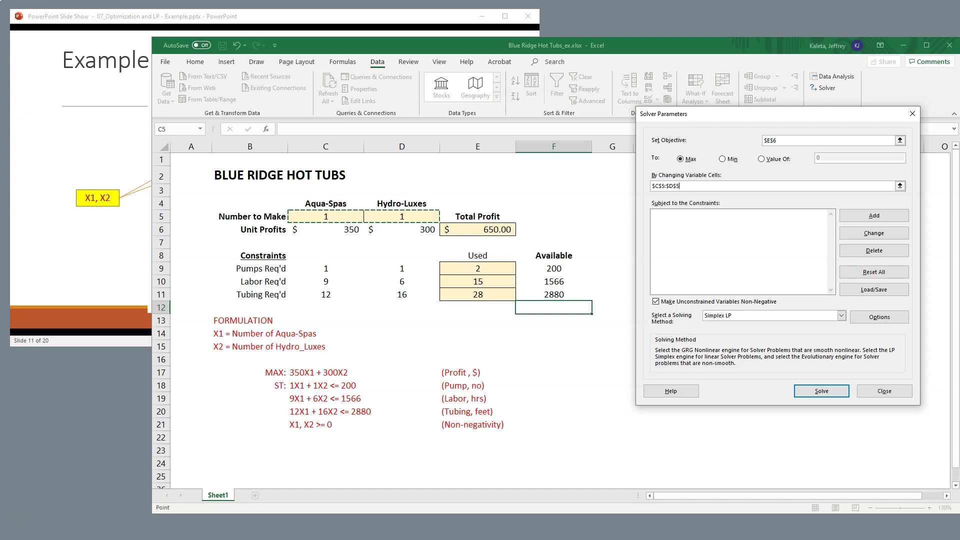
# Compare the Solver objective and changing cell references with the Total Profit and Number to Make cells on the sheet
pyautogui.moveTo(507, 205)
pyautogui.mouseDown()
pyautogui.moveTo(474, 213)
pyautogui.moveTo(488, 208)
pyautogui.mouseUp()
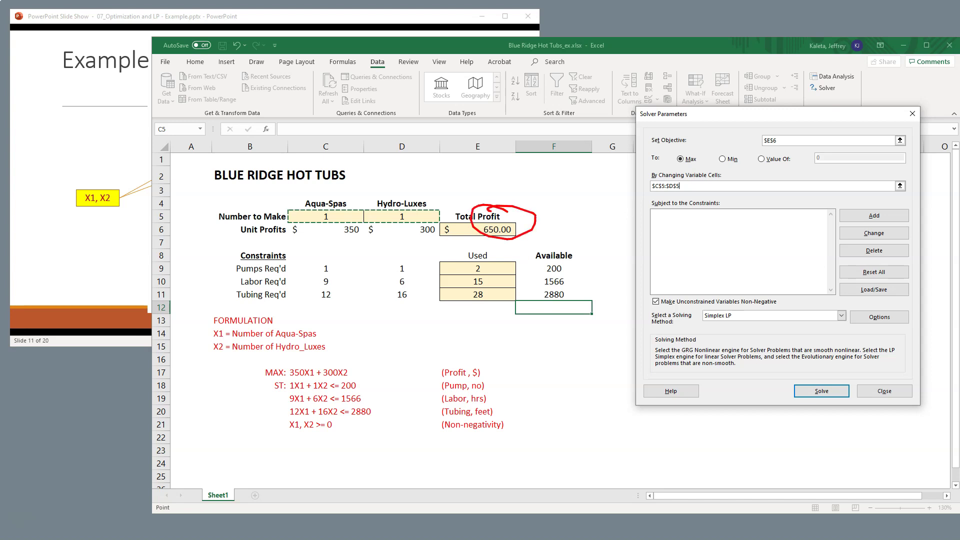
pyautogui.moveTo(779, 140)
pyautogui.mouseDown()
pyautogui.moveTo(822, 129)
pyautogui.moveTo(778, 140)
pyautogui.moveTo(794, 145)
pyautogui.mouseUp()
pyautogui.moveTo(689, 185)
pyautogui.mouseDown()
pyautogui.moveTo(677, 172)
pyautogui.moveTo(686, 194)
pyautogui.mouseUp()
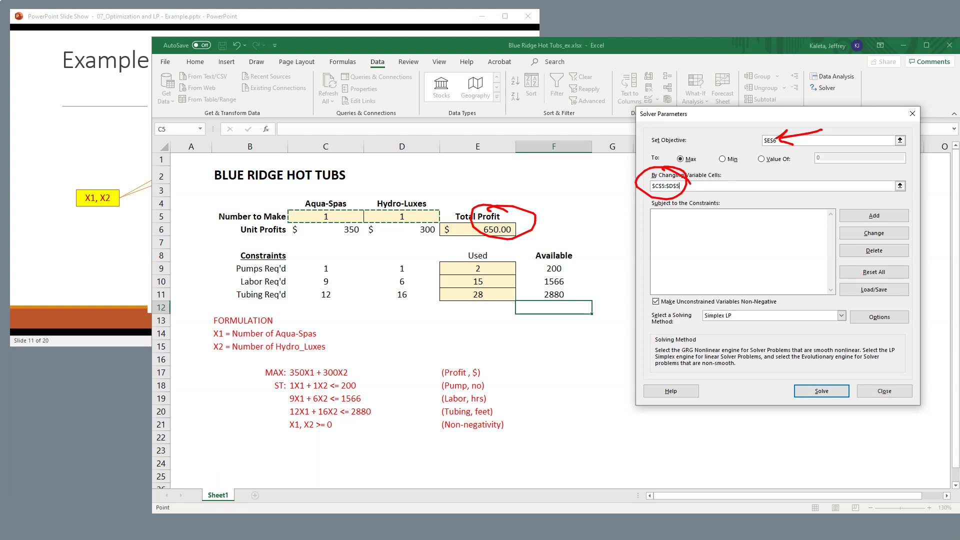
pyautogui.moveTo(380, 194)
pyautogui.mouseDown()
pyautogui.moveTo(380, 234)
pyautogui.moveTo(327, 198)
pyautogui.mouseUp()
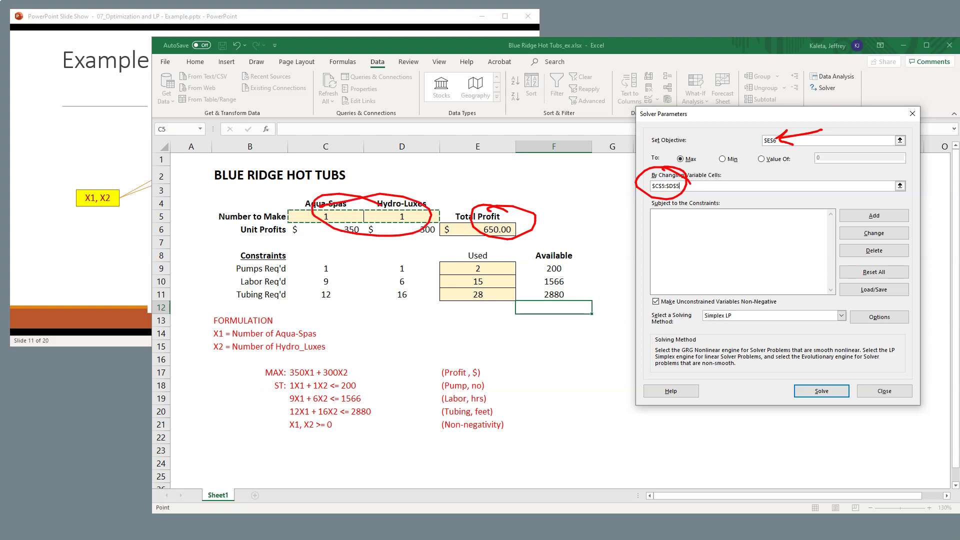
pyautogui.press('Escape')
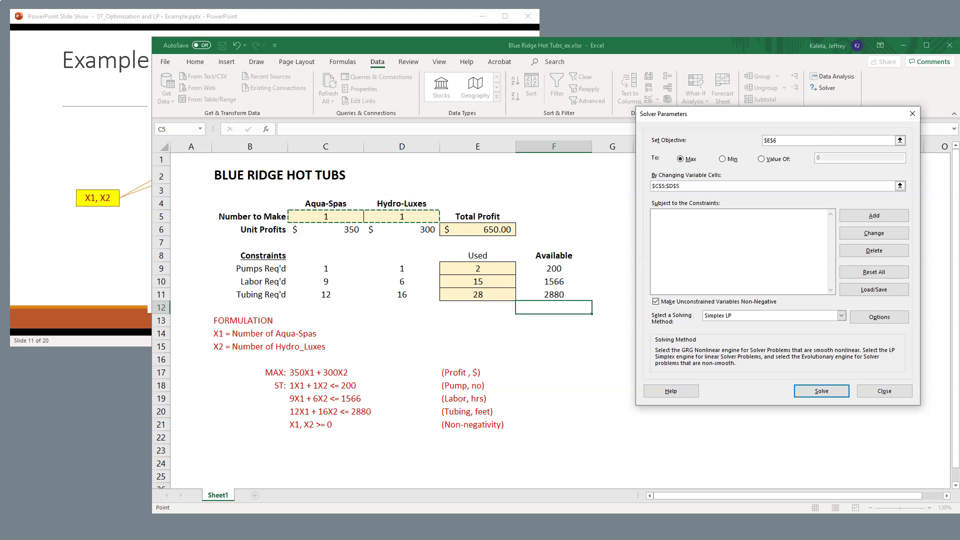
# Add the pumps constraint to Solver, requiring Used in E9 <= Available in F9
pyautogui.press('F2')
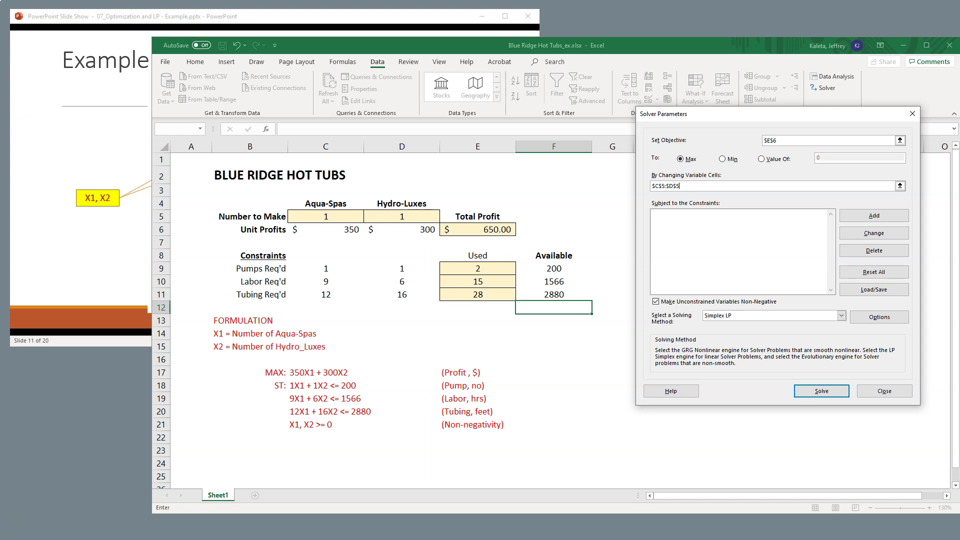
pyautogui.moveTo(489, 239)
pyautogui.mouseDown()
pyautogui.moveTo(364, 272)
pyautogui.moveTo(420, 253)
pyautogui.mouseUp()
pyautogui.press('Escape')
pyautogui.click(874, 216)
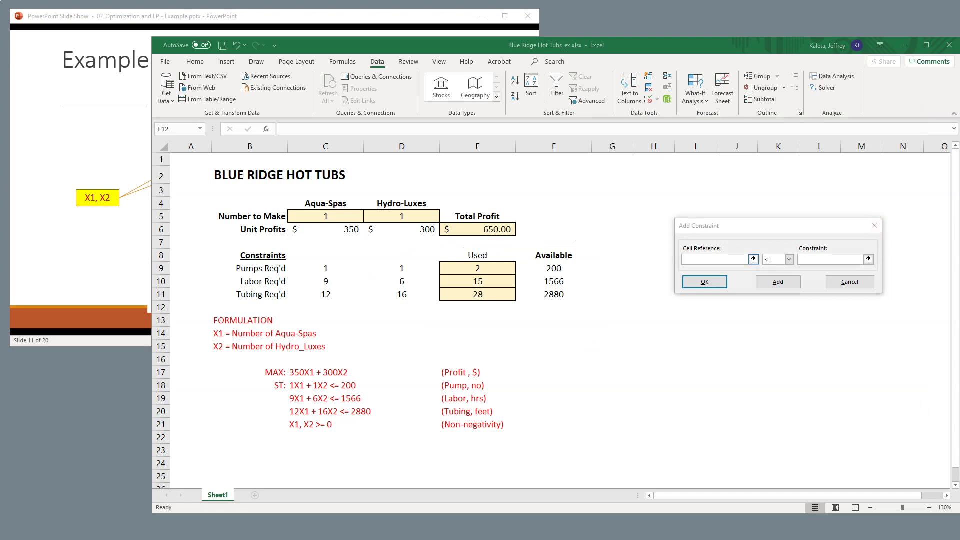
pyautogui.click(477, 268)
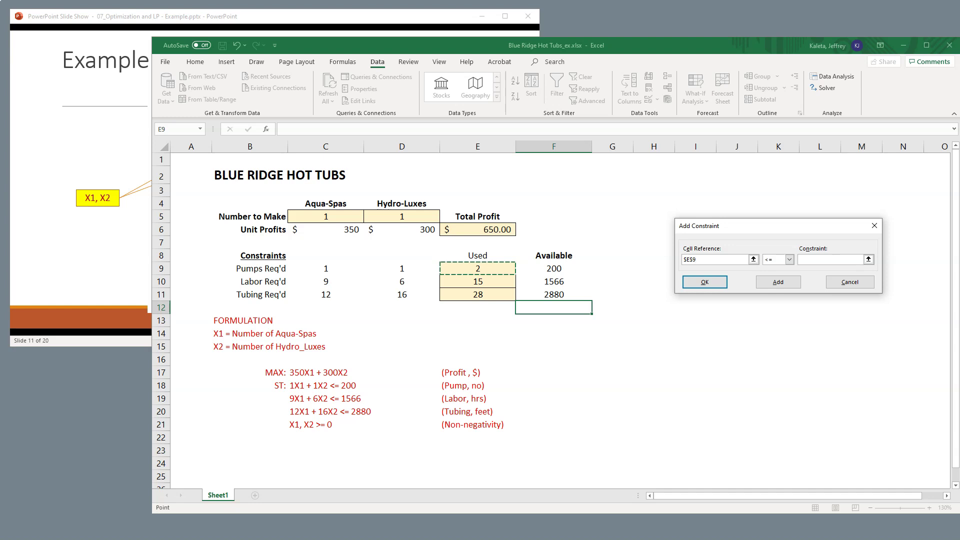
pyautogui.press('Tab')
pyautogui.press('Tab')
pyautogui.click(553, 268)
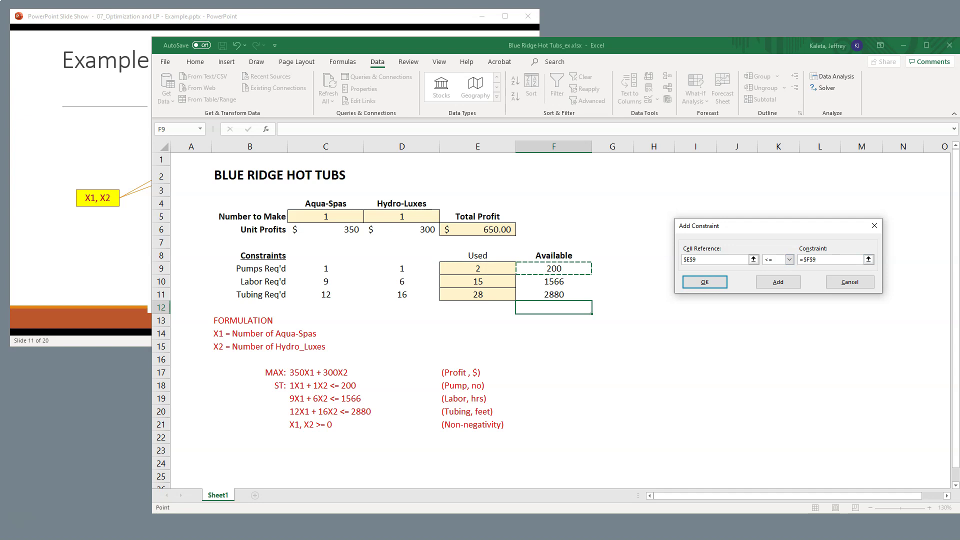
pyautogui.hotkey('alt', 'a')
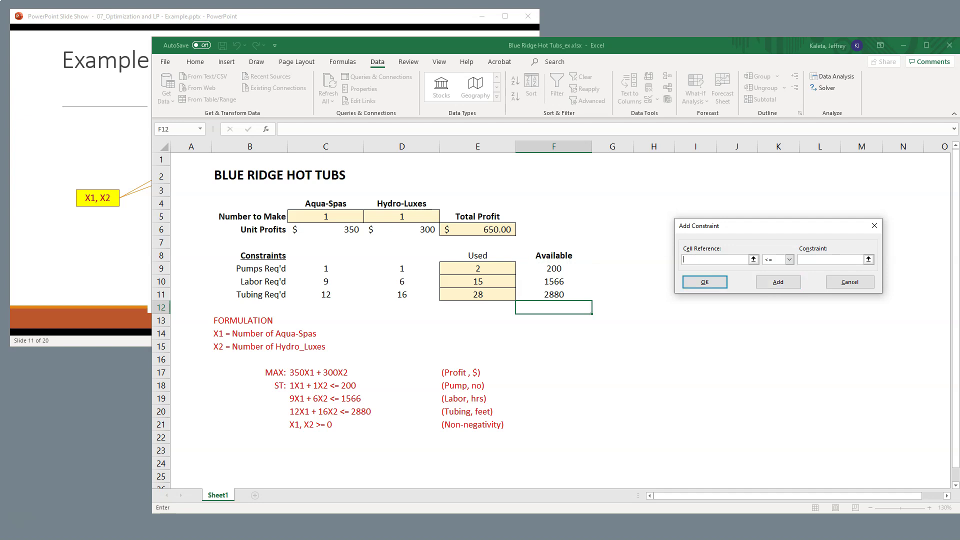
# Add the labor constraint to Solver, requiring Used in E10 <= Available in F10
pyautogui.click(478, 282)
pyautogui.click(829, 259)
pyautogui.click(553, 281)
pyautogui.click(705, 282)
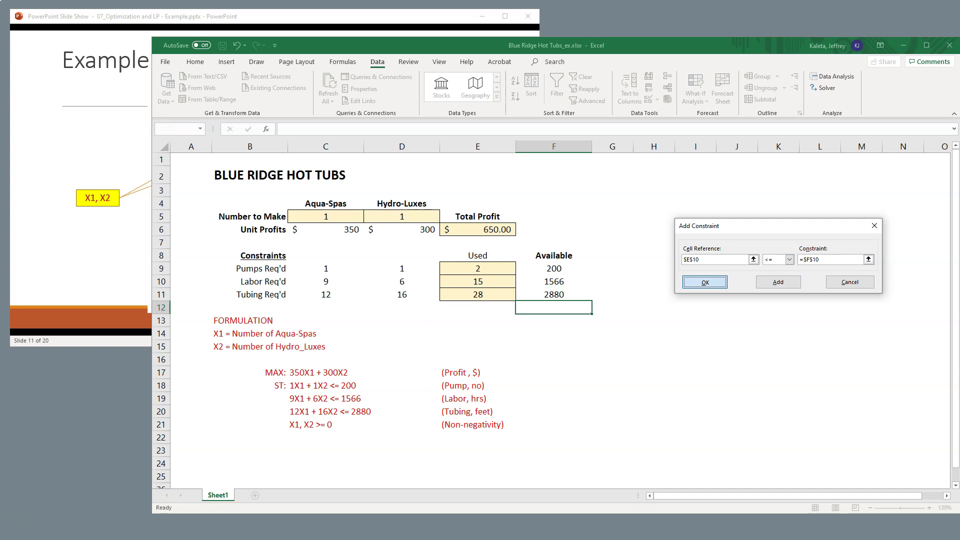
pyautogui.click(705, 282)
# Add the tubing constraint to Solver, requiring Used in E11 <= Available in F11
pyautogui.click(874, 216)
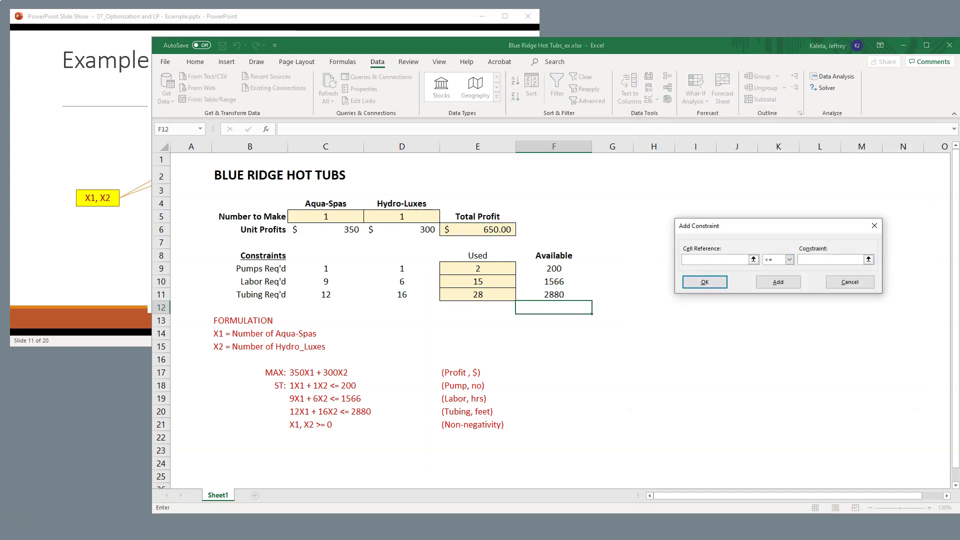
pyautogui.click(478, 295)
pyautogui.click(830, 259)
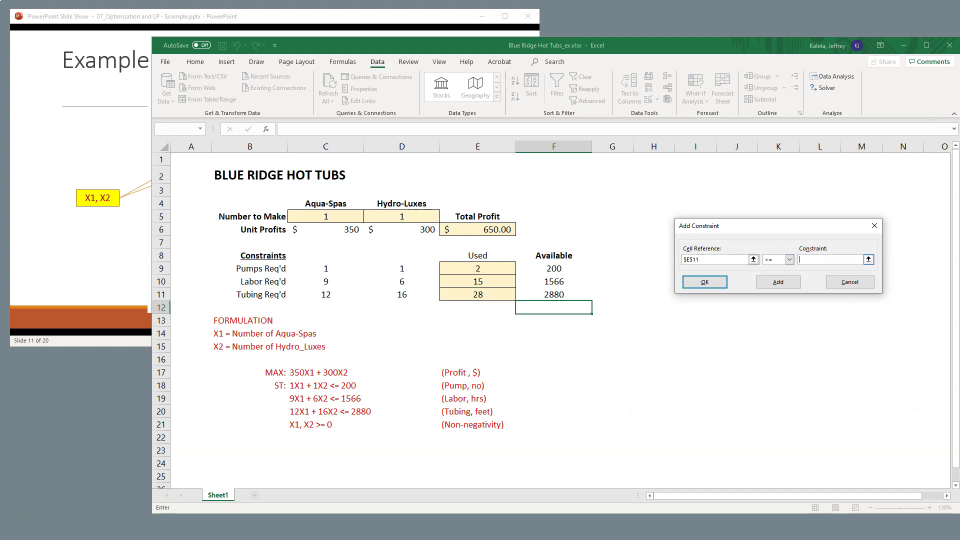
pyautogui.click(554, 295)
pyautogui.click(704, 282)
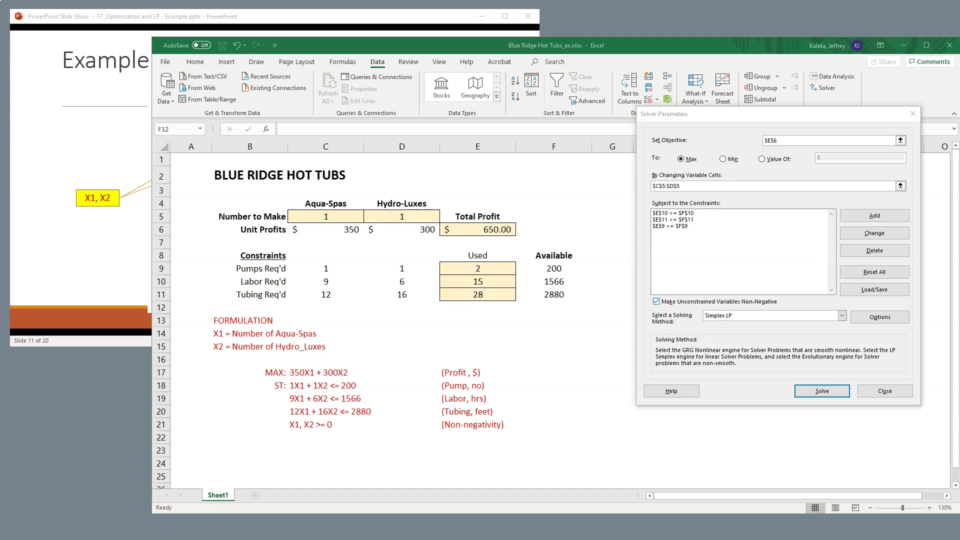
# Review the Solver constraint list and compare it with the X1, X2 >= 0 condition in row 21
pyautogui.moveTo(704, 216)
pyautogui.mouseDown()
pyautogui.moveTo(720, 233)
pyautogui.moveTo(692, 200)
pyautogui.mouseUp()
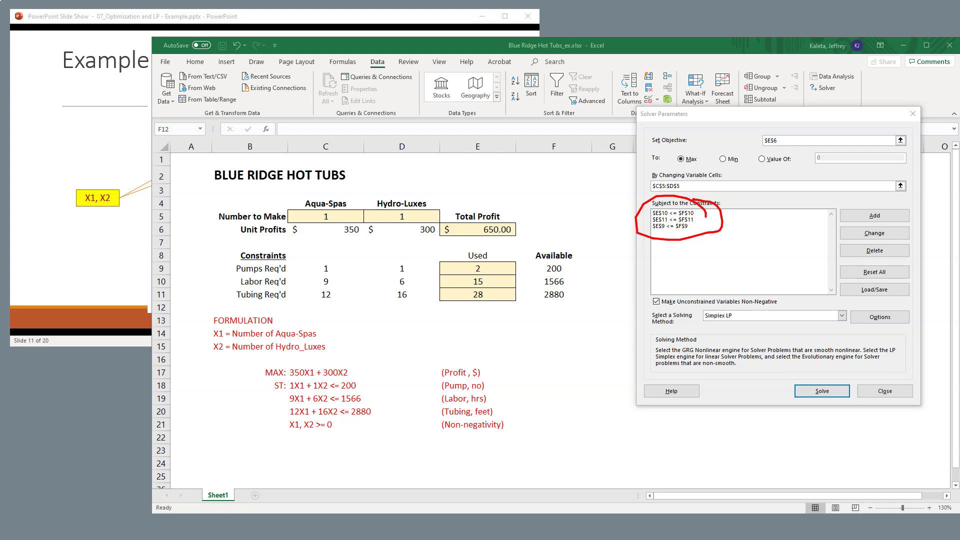
pyautogui.moveTo(338, 430)
pyautogui.mouseDown()
pyautogui.moveTo(384, 451)
pyautogui.moveTo(338, 431)
pyautogui.moveTo(352, 428)
pyautogui.mouseUp()
pyautogui.press('Escape')
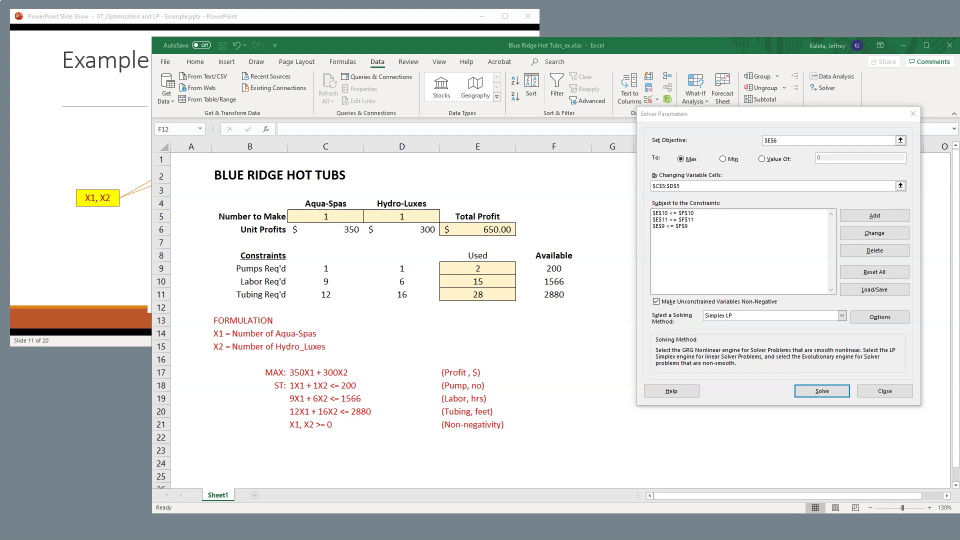
# Add a non-negativity constraint to Solver, requiring the Number to Make cells C5:D5 to be >= 0
pyautogui.click(874, 215)
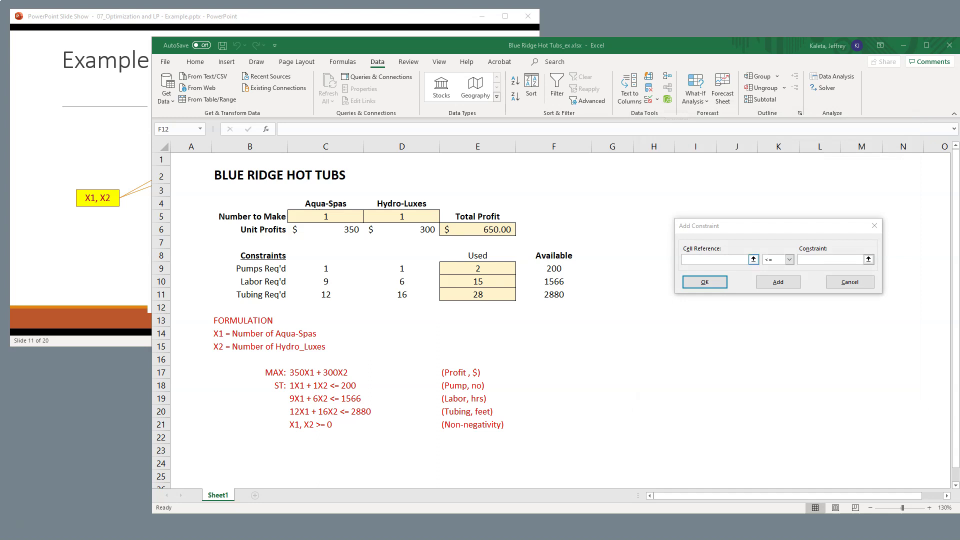
pyautogui.click(715, 259)
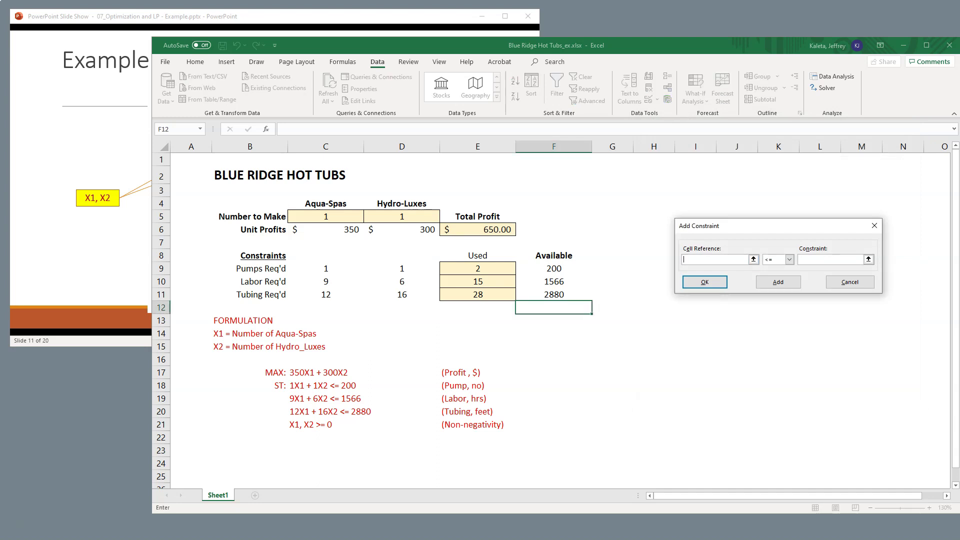
pyautogui.moveTo(326, 216); pyautogui.dragTo(402, 216)
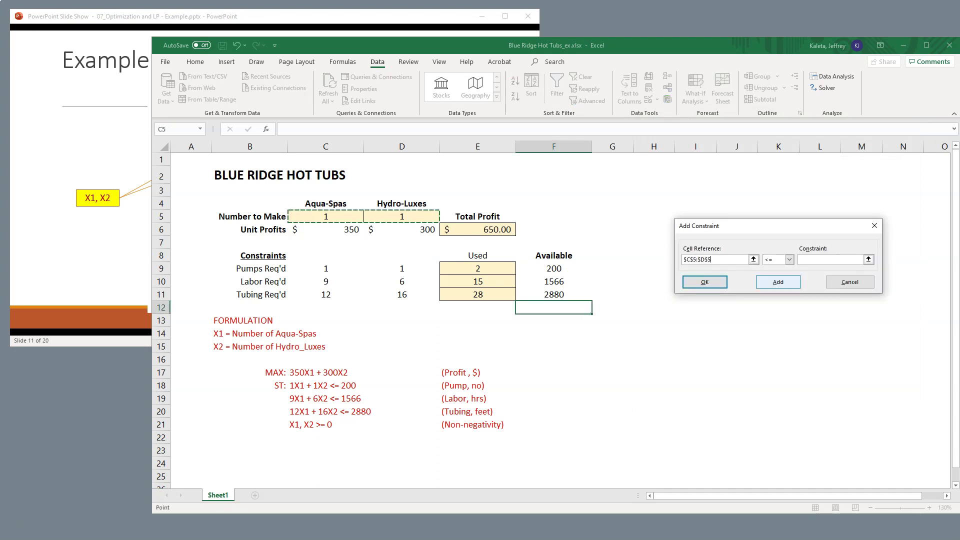
pyautogui.click(789, 259)
pyautogui.click(773, 282)
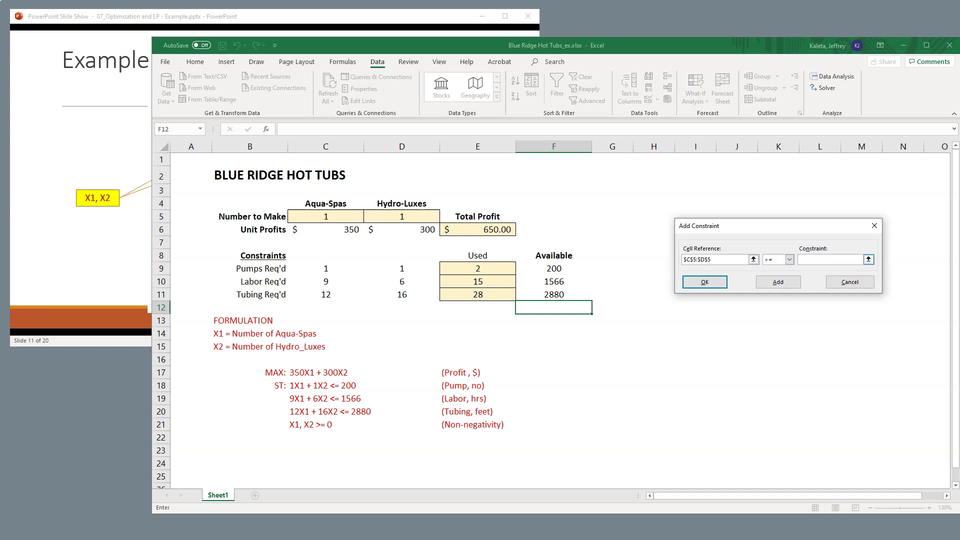
pyautogui.write('0')
pyautogui.press('Return')
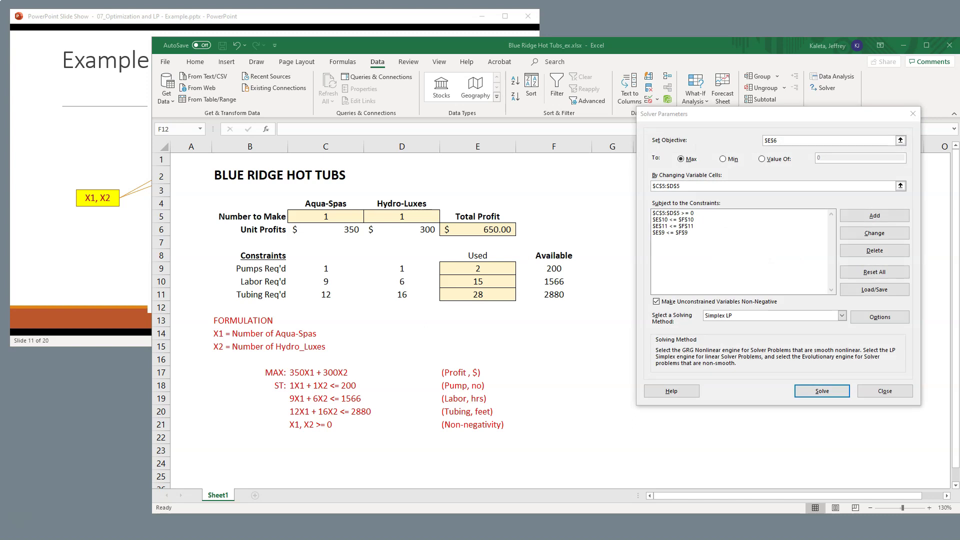
# Select Simplex LP as the solving method and accept the Solver options for all methods
pyautogui.moveTo(698, 214); pyautogui.dragTo(724, 210)
pyautogui.moveTo(760, 297); pyautogui.dragTo(721, 296)
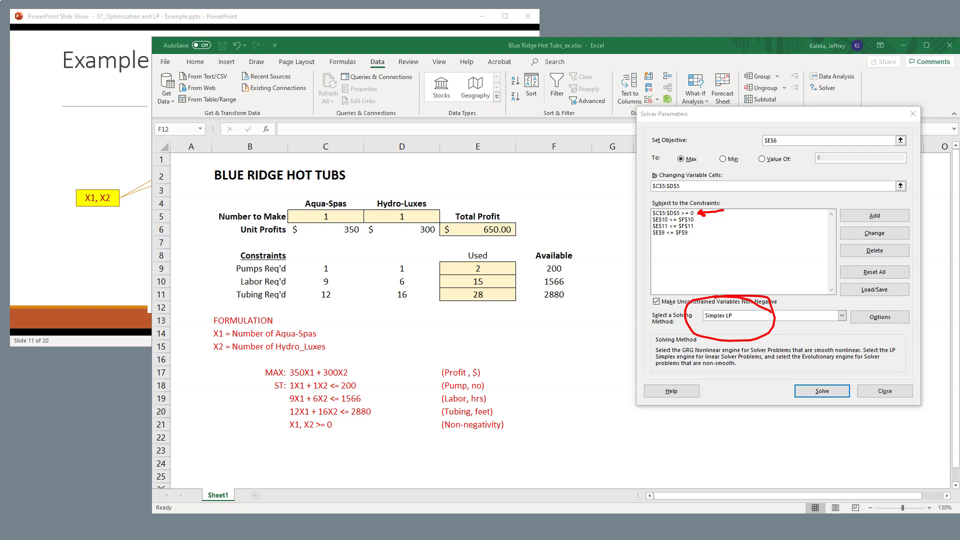
pyautogui.press('Escape')
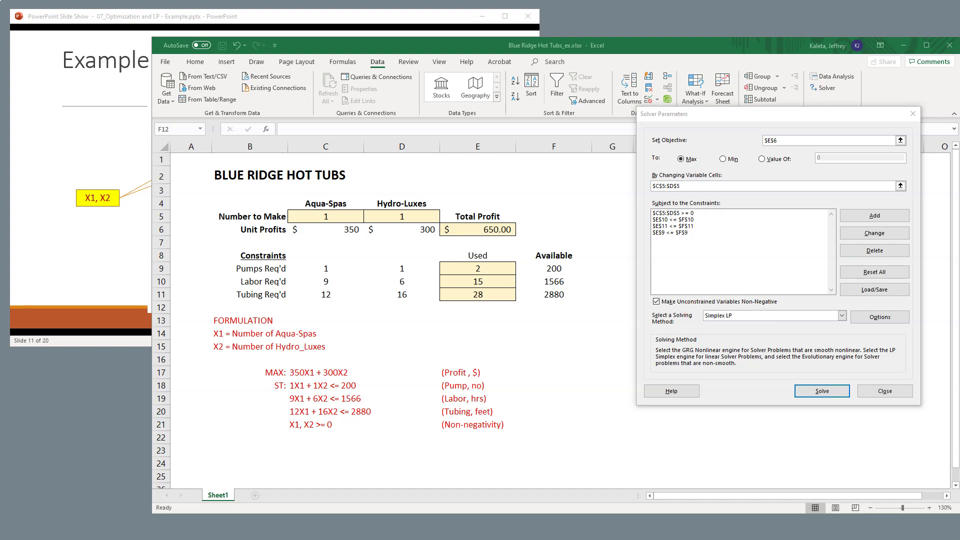
pyautogui.click(842, 316)
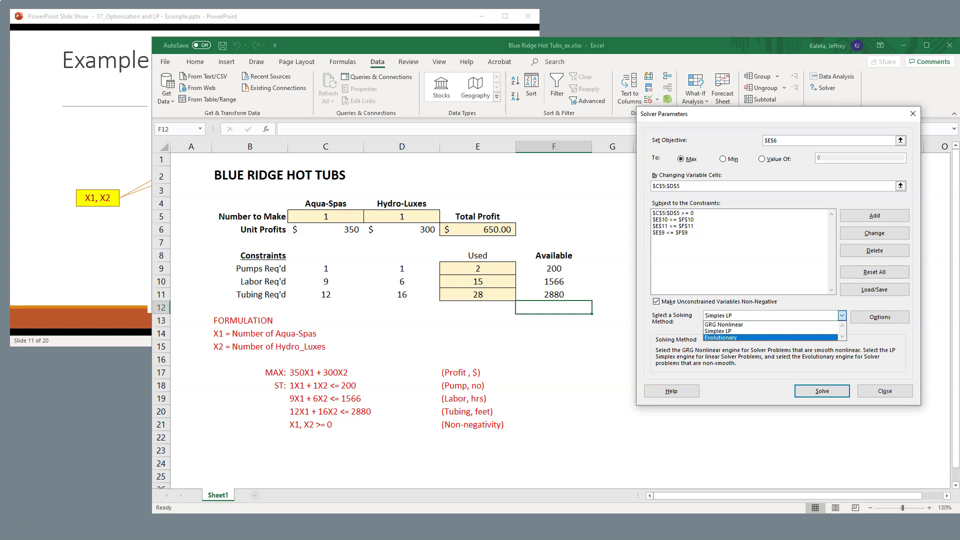
pyautogui.click(718, 331)
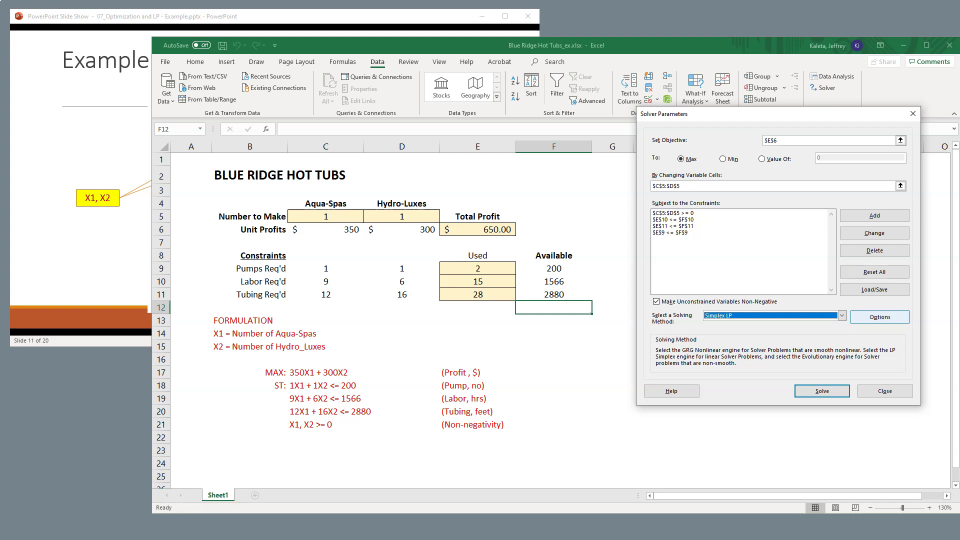
pyautogui.click(879, 316)
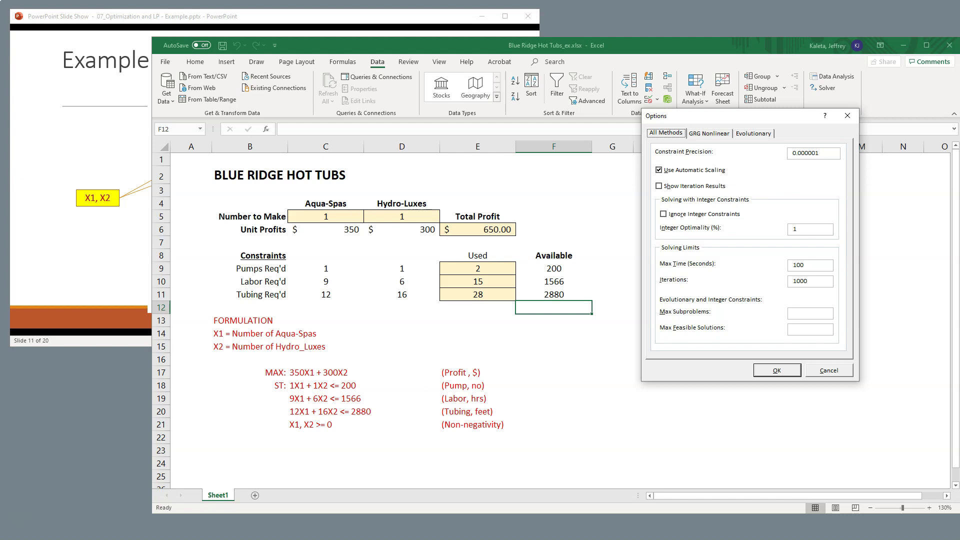
pyautogui.press('Return')
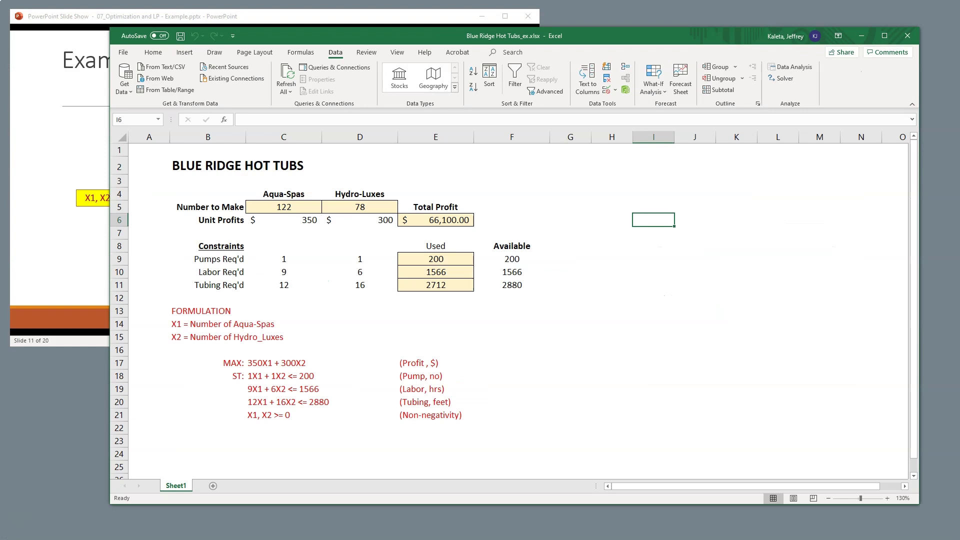
# Run Solver on the Blue Ridge Hot Tubs model and keep the Solver solution
pyautogui.click(694, 194)
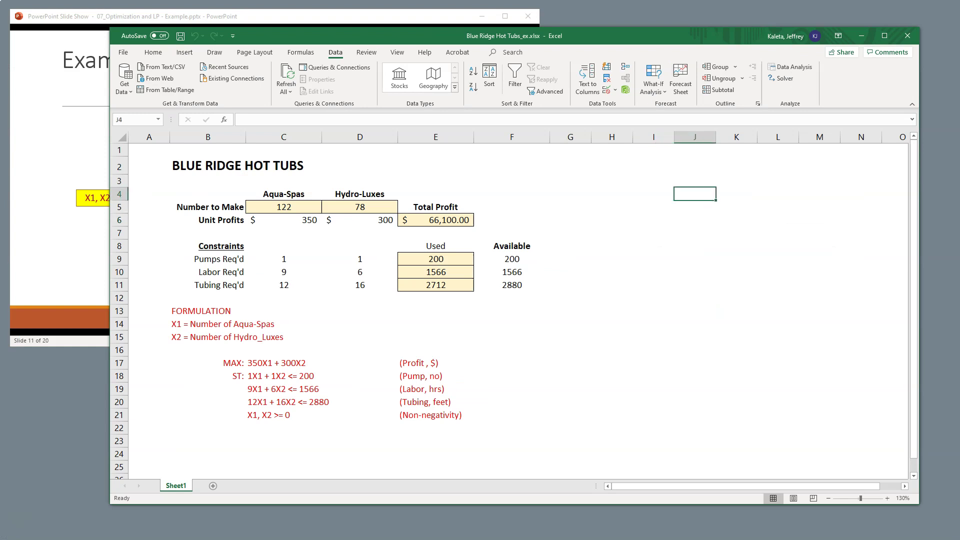
pyautogui.click(781, 78)
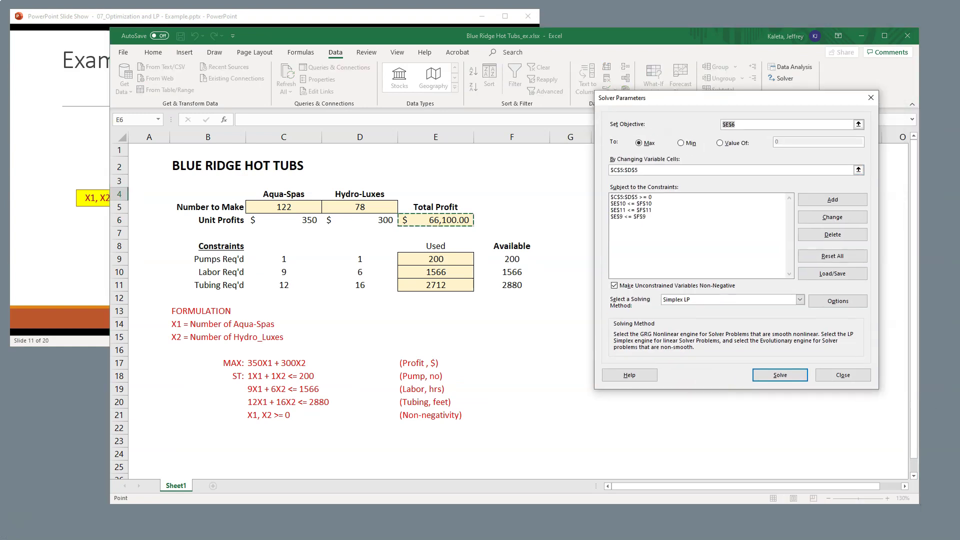
pyautogui.click(779, 374)
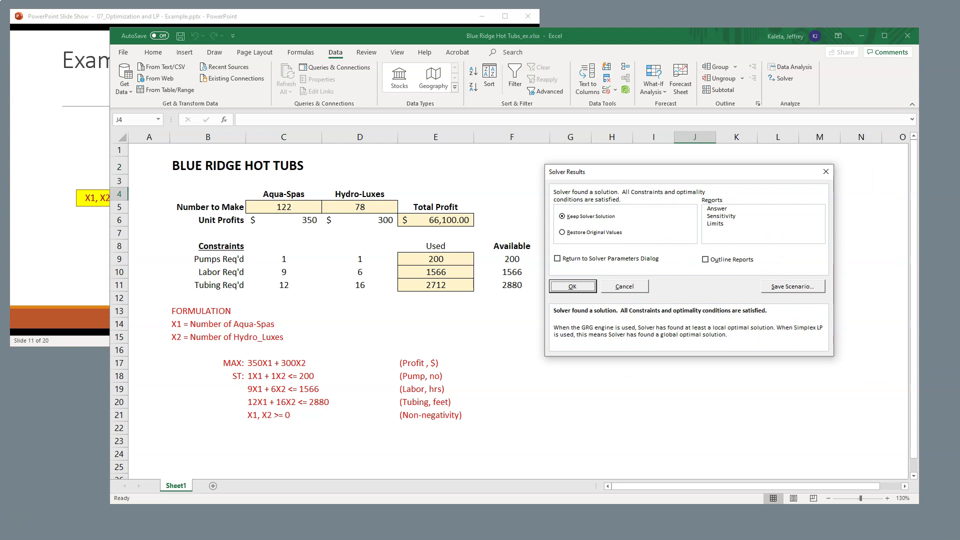
pyautogui.press('Return')
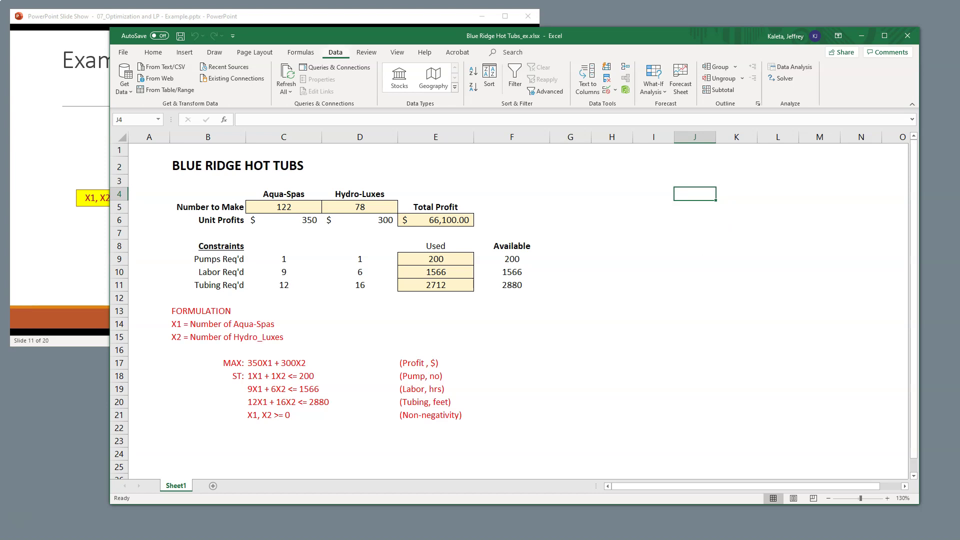
# Review the solved Number to Make values in C5 and D5 and the Total Profit in E6
pyautogui.moveTo(297, 189); pyautogui.dragTo(279, 195)
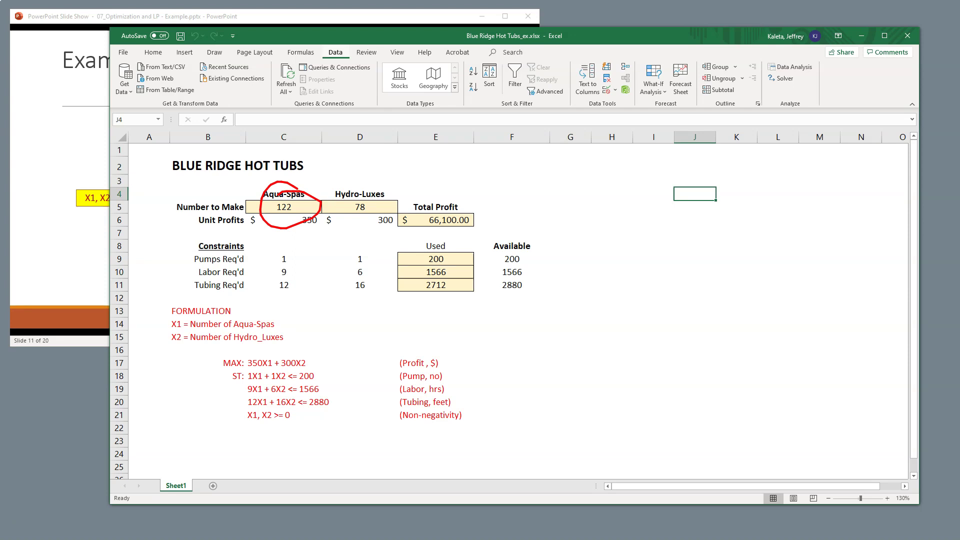
pyautogui.moveTo(378, 189); pyautogui.dragTo(367, 186)
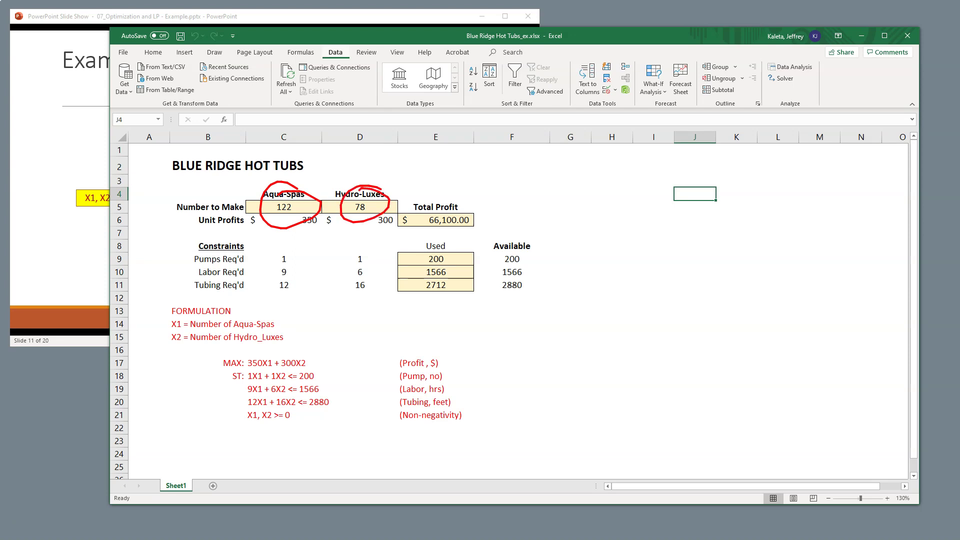
pyautogui.moveTo(425, 230)
pyautogui.mouseDown()
pyautogui.moveTo(477, 225)
pyautogui.moveTo(443, 205)
pyautogui.moveTo(426, 233)
pyautogui.mouseUp()
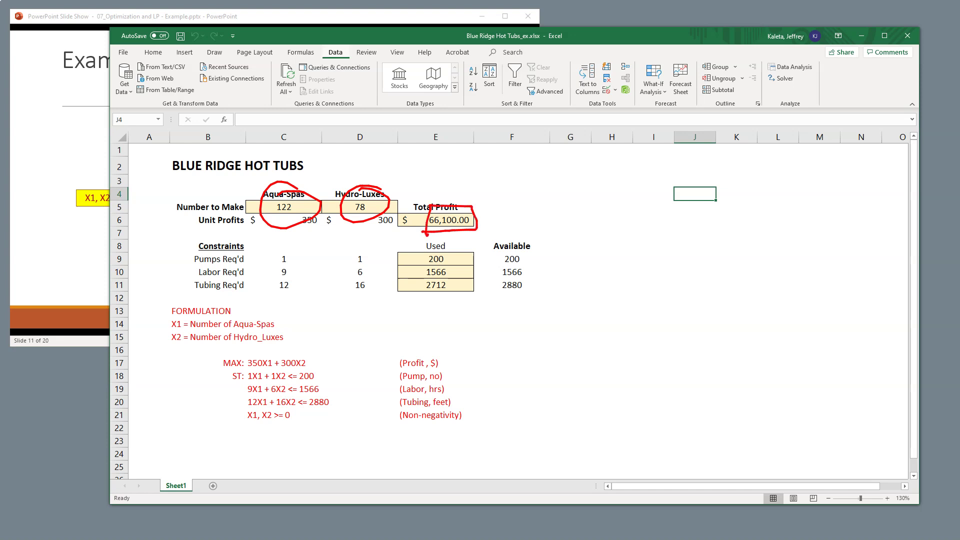
pyautogui.press('Escape')
pyautogui.press('alt')
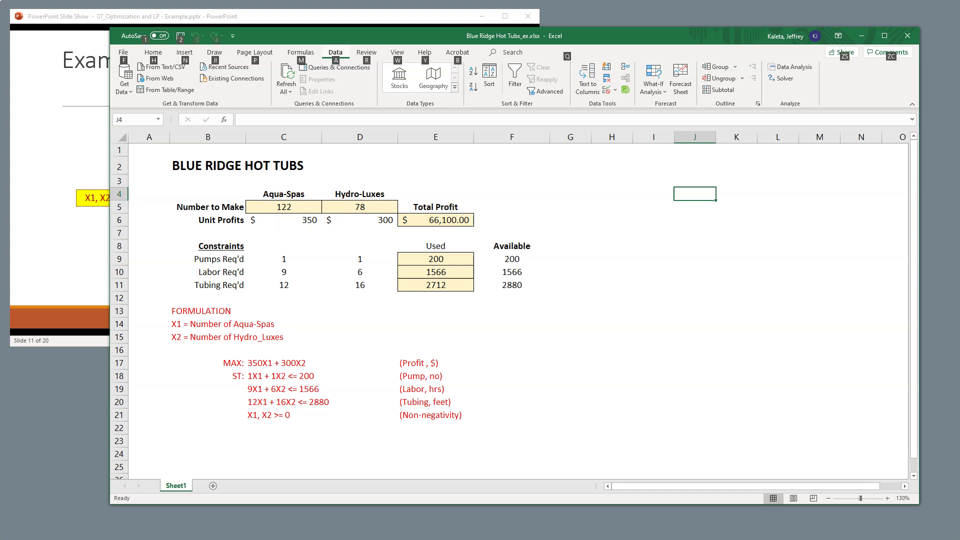
pyautogui.click(359, 166)
# Switch to the PowerPoint slide show and go back to slide 9, "Solving LP Problems: An Intuitive Approach"
pyautogui.click(60, 165)
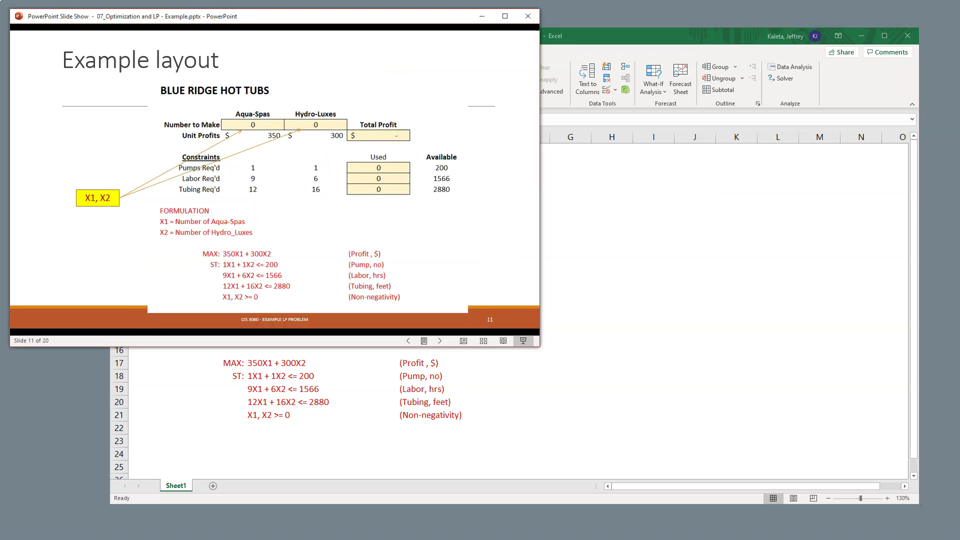
pyautogui.press('Left')
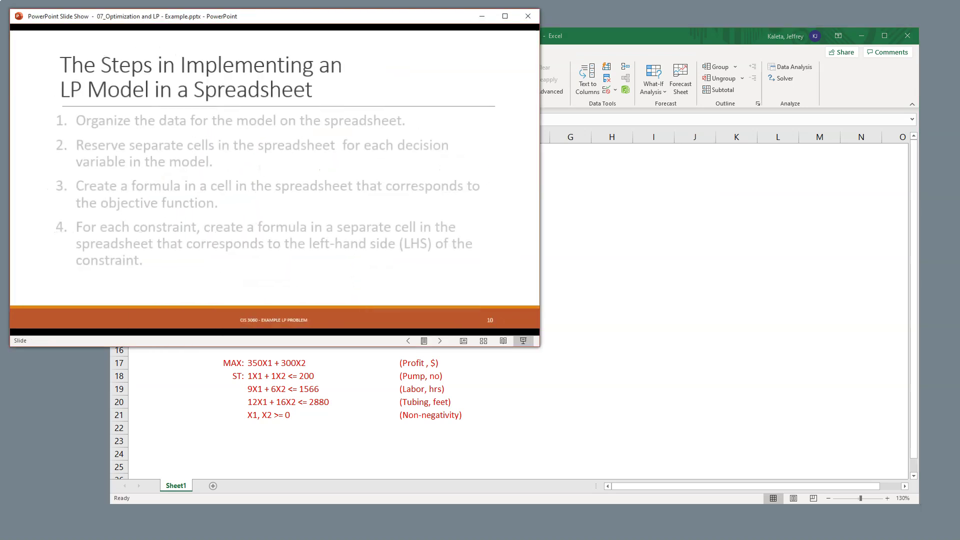
pyautogui.press('Left')
pyautogui.press('Left')
pyautogui.press('Left')
pyautogui.press('Left')
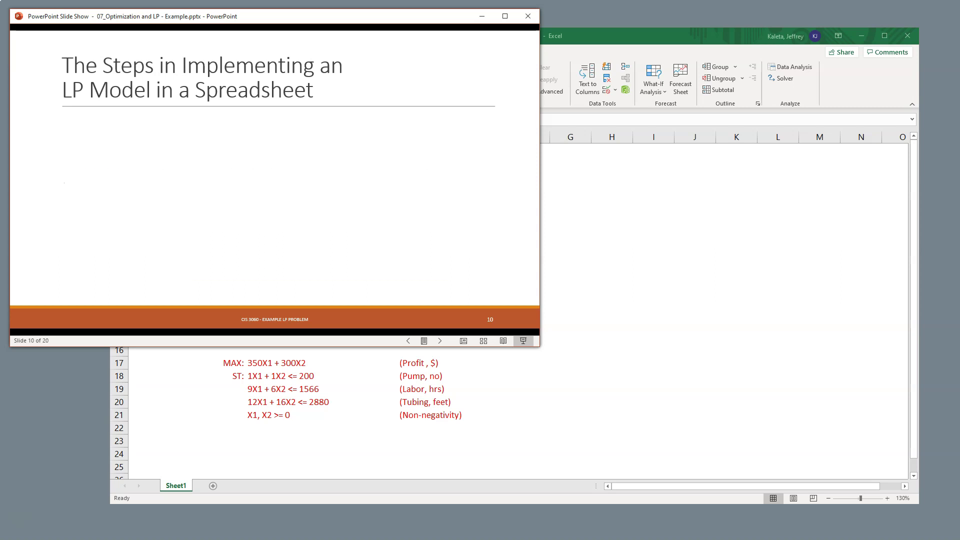
pyautogui.press('Left')
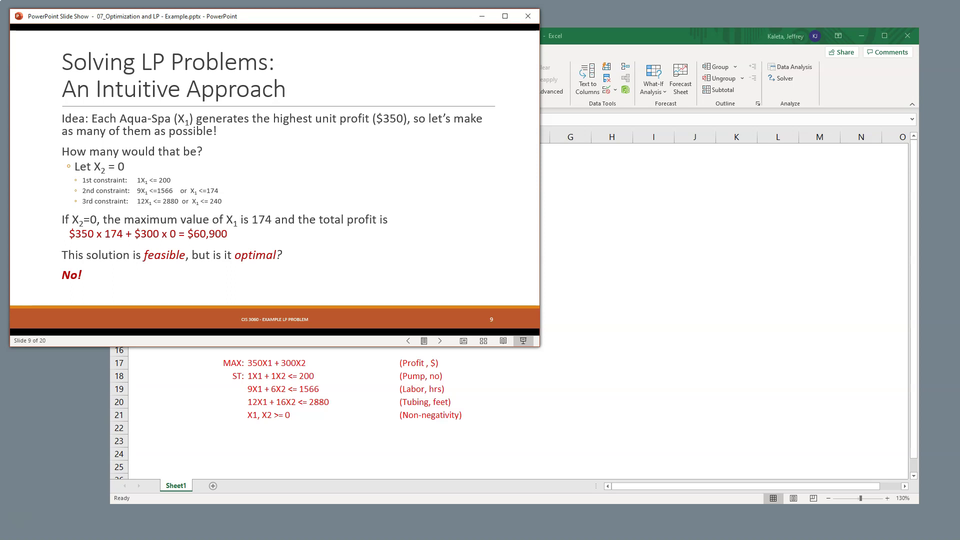
# Compare the intuitive solution's X1 quantity and total profit on the slide with the Solver solution in the Excel worksheet
pyautogui.moveTo(280, 222)
pyautogui.mouseDown()
pyautogui.moveTo(270, 232)
pyautogui.moveTo(275, 214)
pyautogui.moveTo(163, 244)
pyautogui.moveTo(188, 215)
pyautogui.mouseUp()
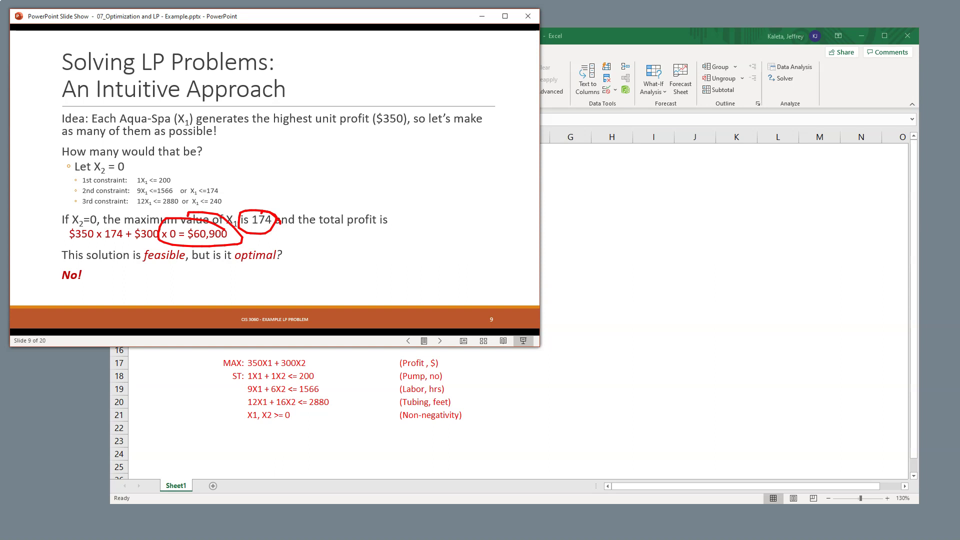
pyautogui.press('e')
pyautogui.hotkey('alt', 'Tab')
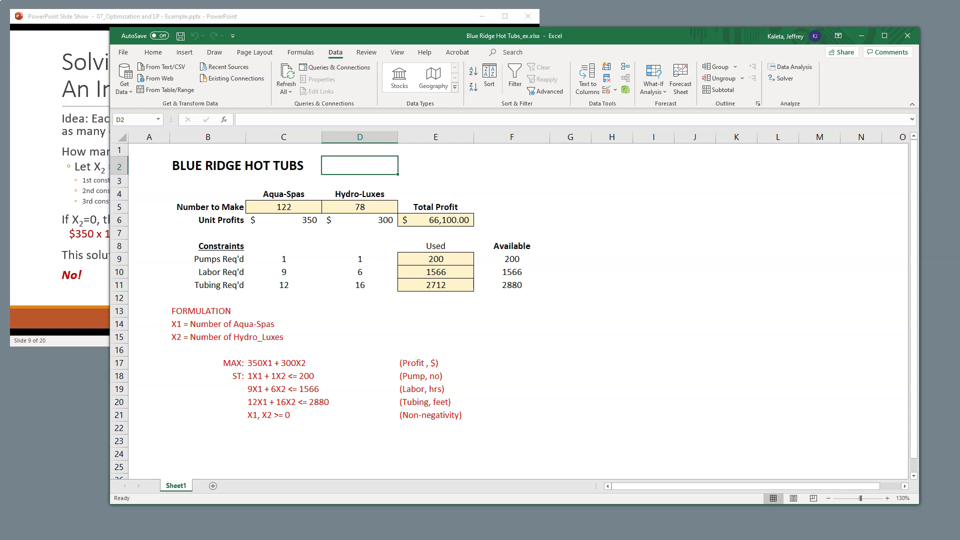
pyautogui.hotkey('alt', 'Tab')
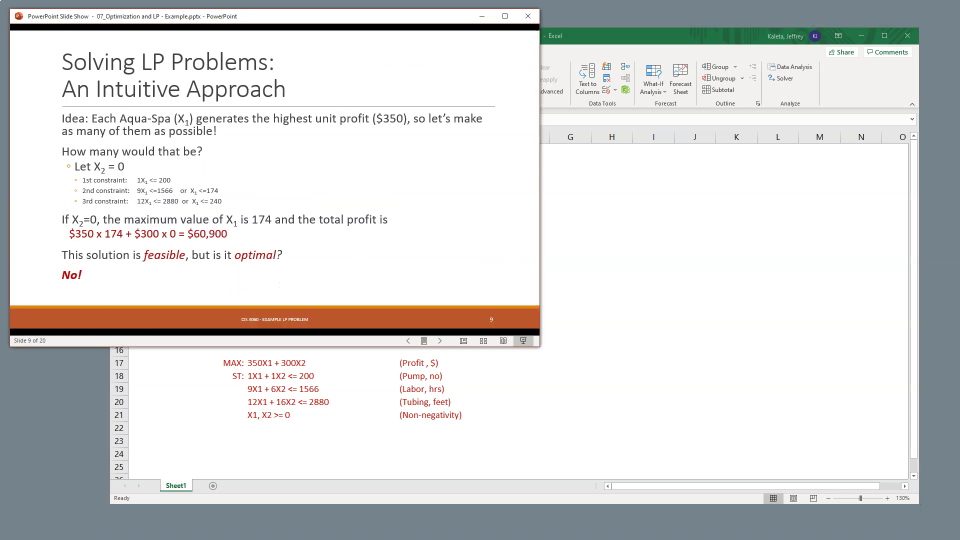
# Page forward through the LP implementation and Using Solver slides to the end of the slide show
pyautogui.press('Right')
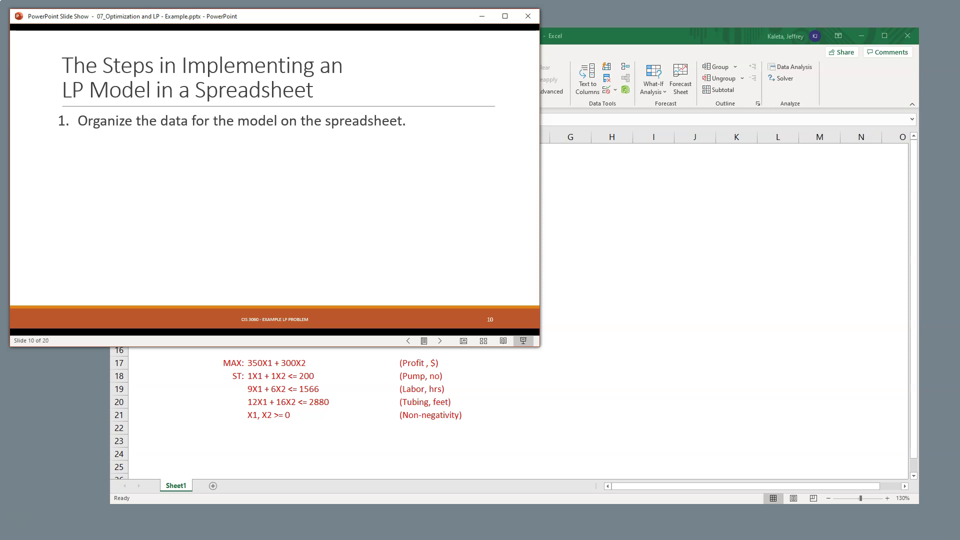
pyautogui.press('Right')
pyautogui.press('Right')
pyautogui.press('Right')
pyautogui.press('Right')
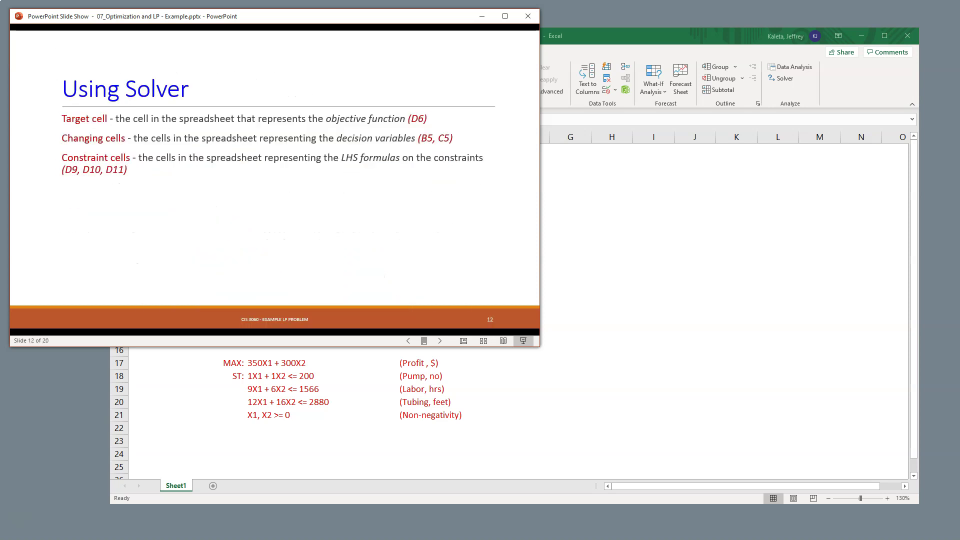
pyautogui.press('Right')
pyautogui.press('Right')
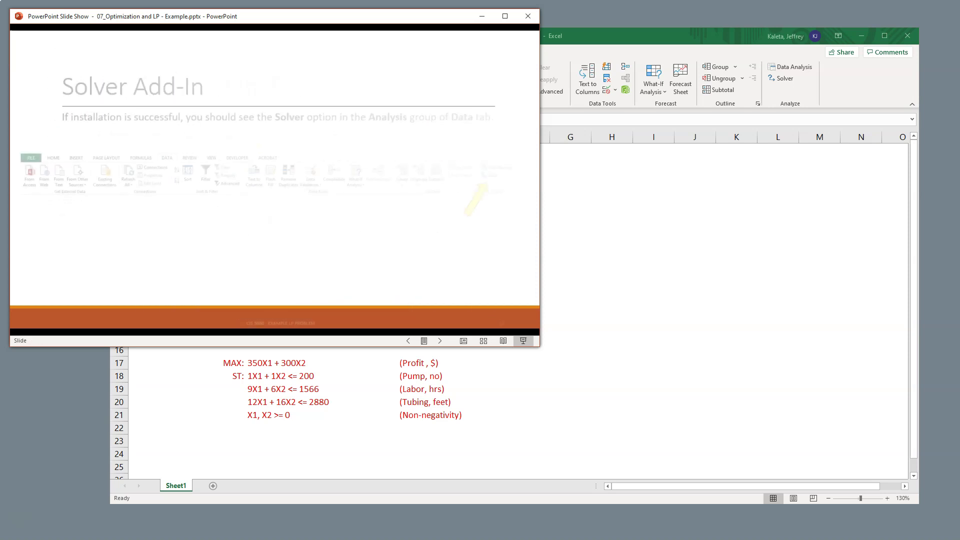
pyautogui.press('Right')
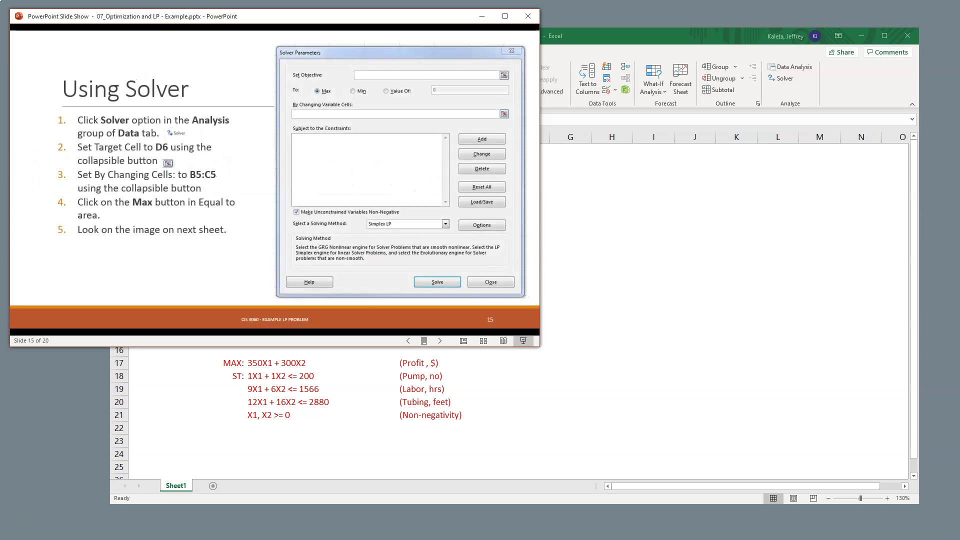
pyautogui.press('Right')
pyautogui.press('Right')
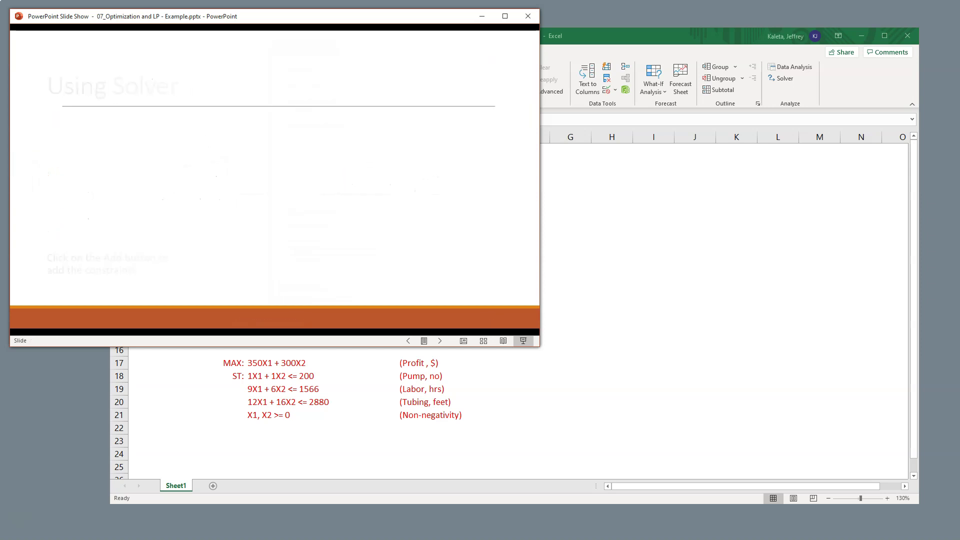
pyautogui.press('Right')
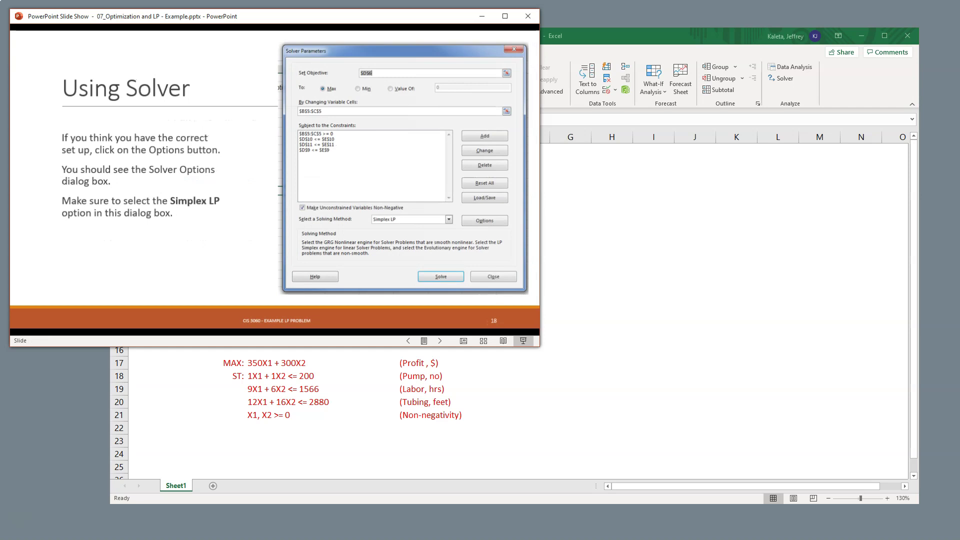
pyautogui.press('Right')
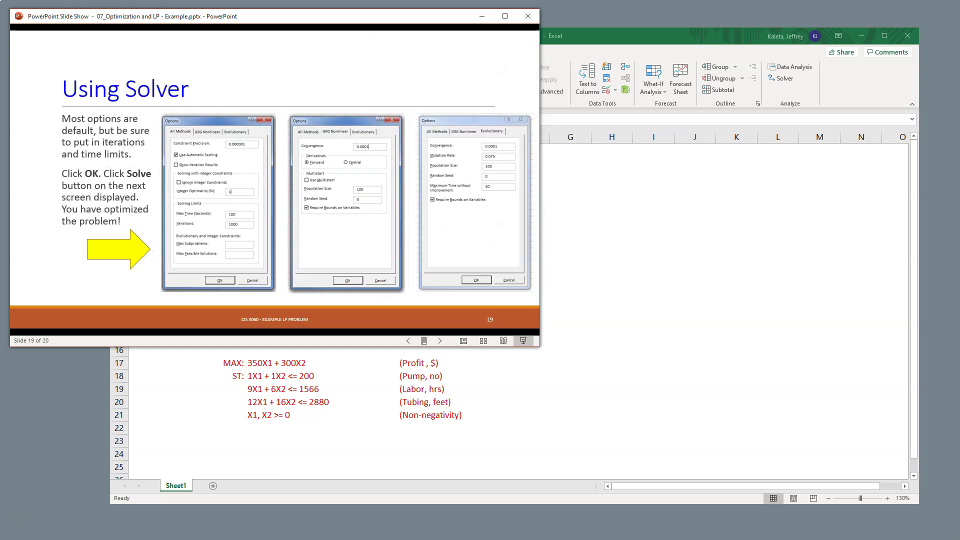
pyautogui.press('Right')
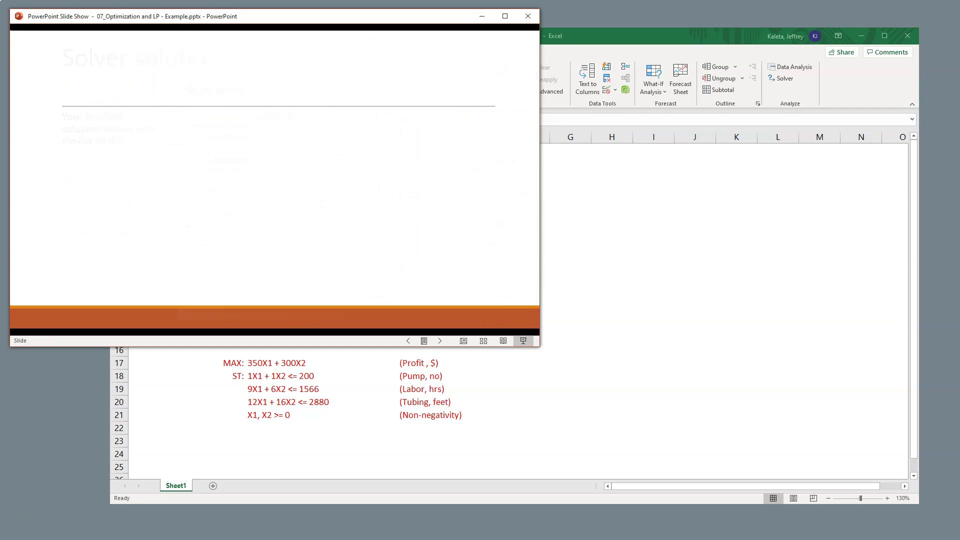
pyautogui.press('Right')
pyautogui.press('Escape')
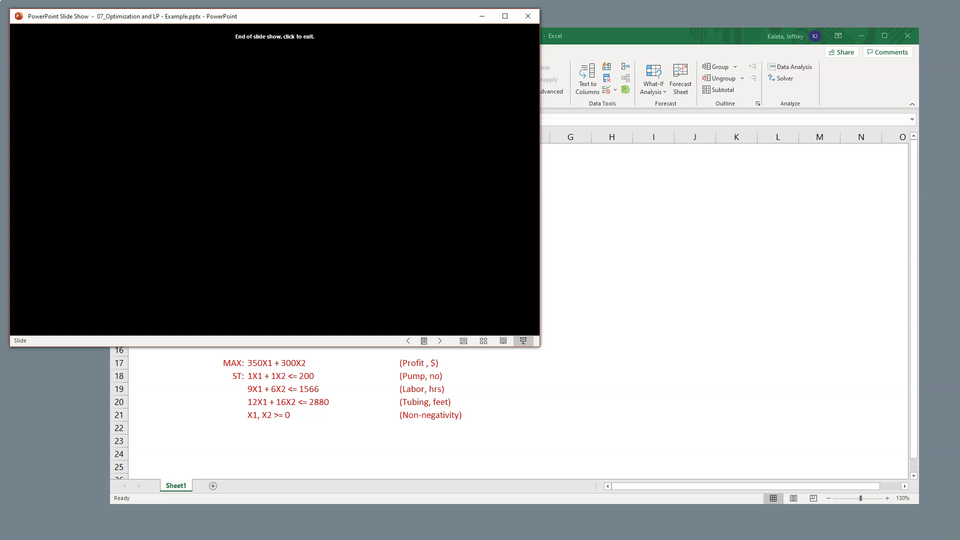